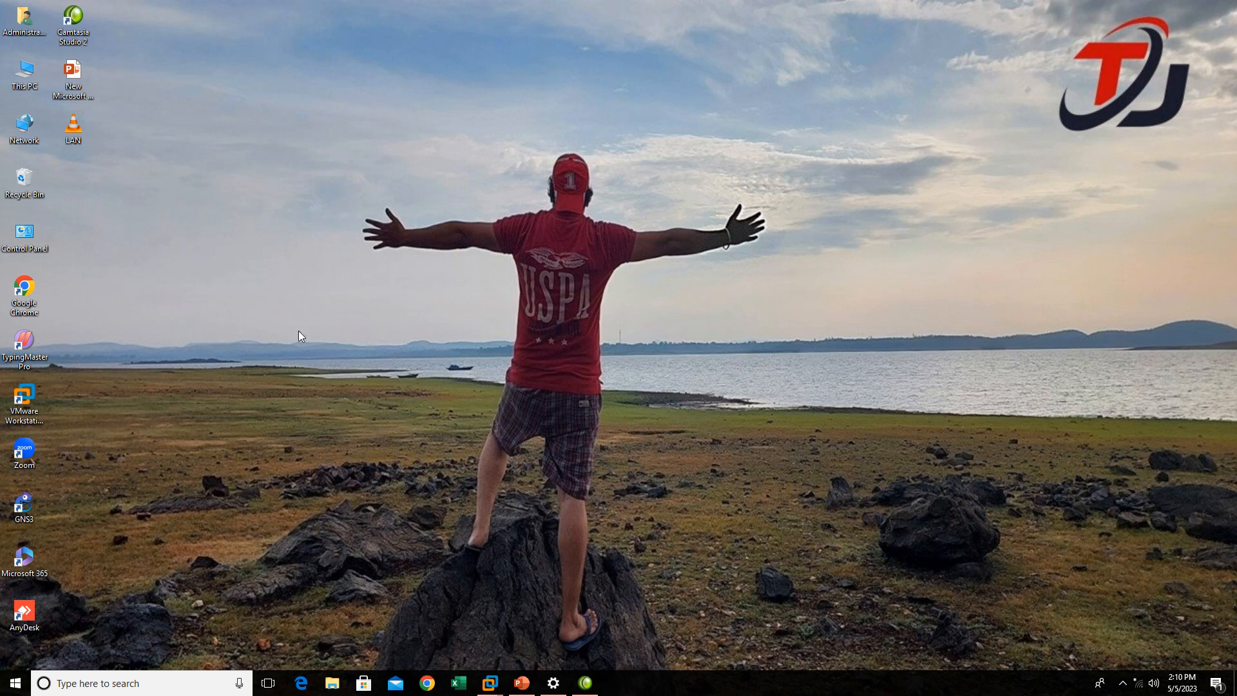
Review the host computer's basic system information and close the System window.
{"action": "right_click", "coordinate": [14, 125]}
{"action": "right_click", "coordinate": [26, 88]}
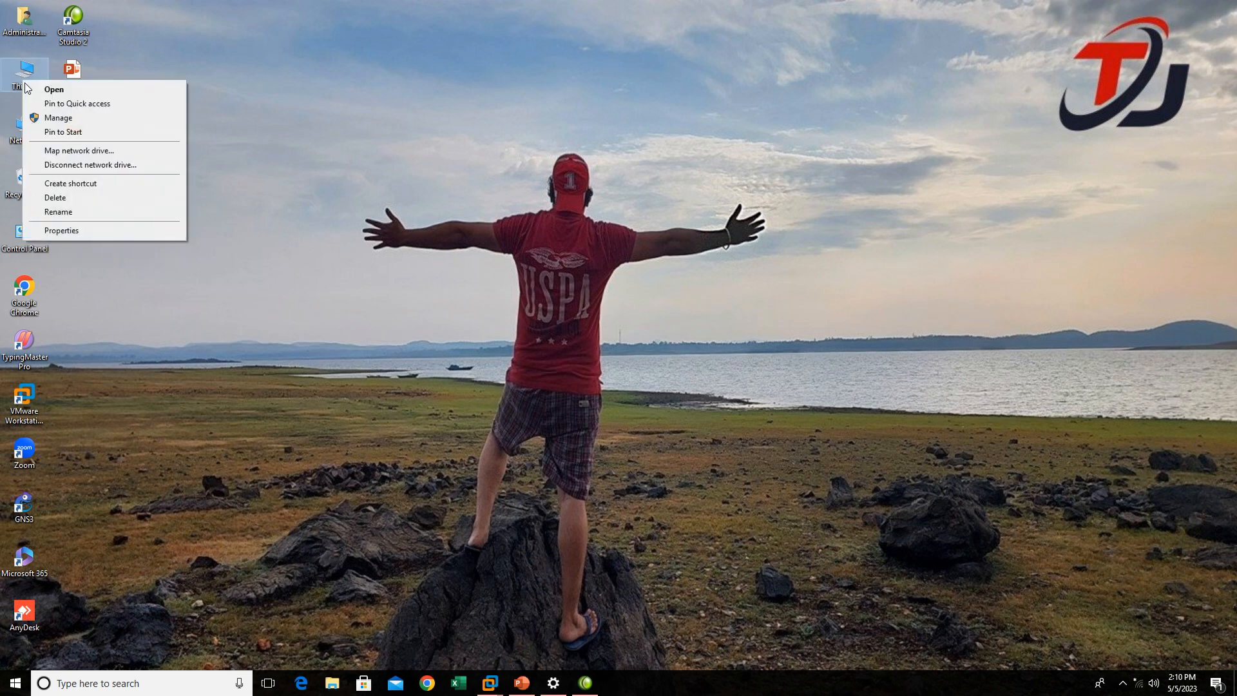
{"action": "left_click", "coordinate": [84, 230]}
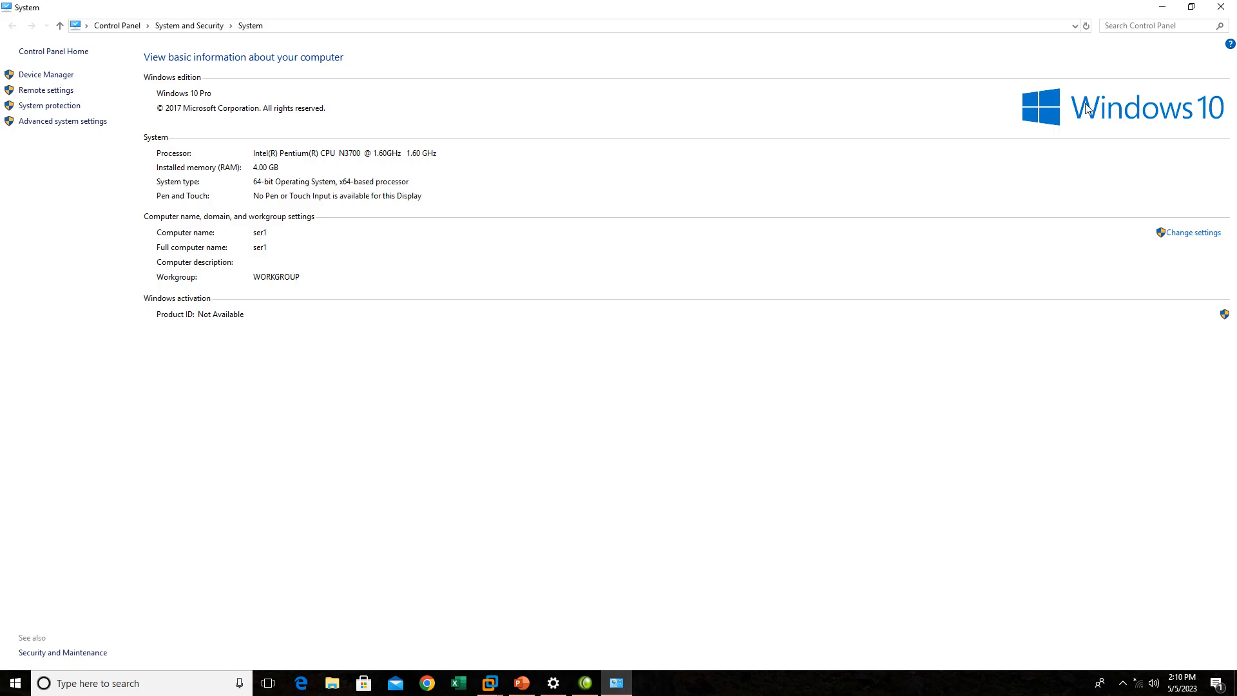
{"action": "left_click", "coordinate": [1220, 6]}
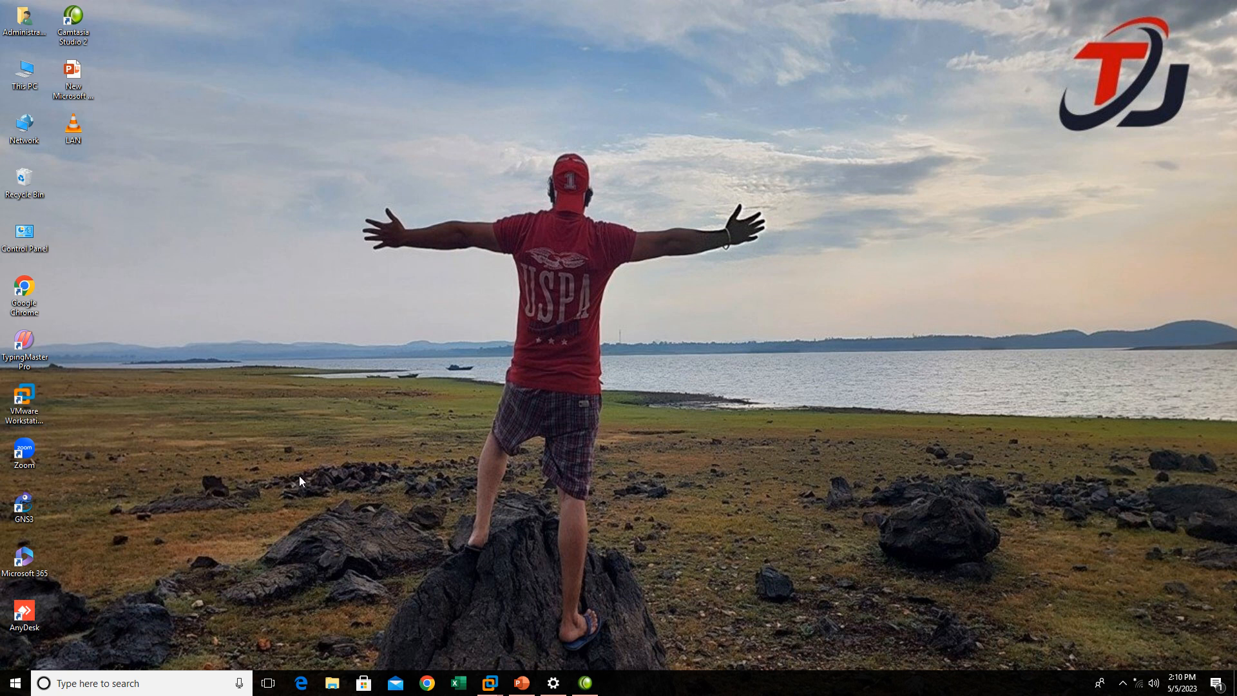
Bring up the Windows Server 2012 virtual machine in VMware Workstation for a look and minimize it again.
{"action": "mouse_move", "coordinate": [490, 683]}
{"action": "left_click", "coordinate": [523, 604]}
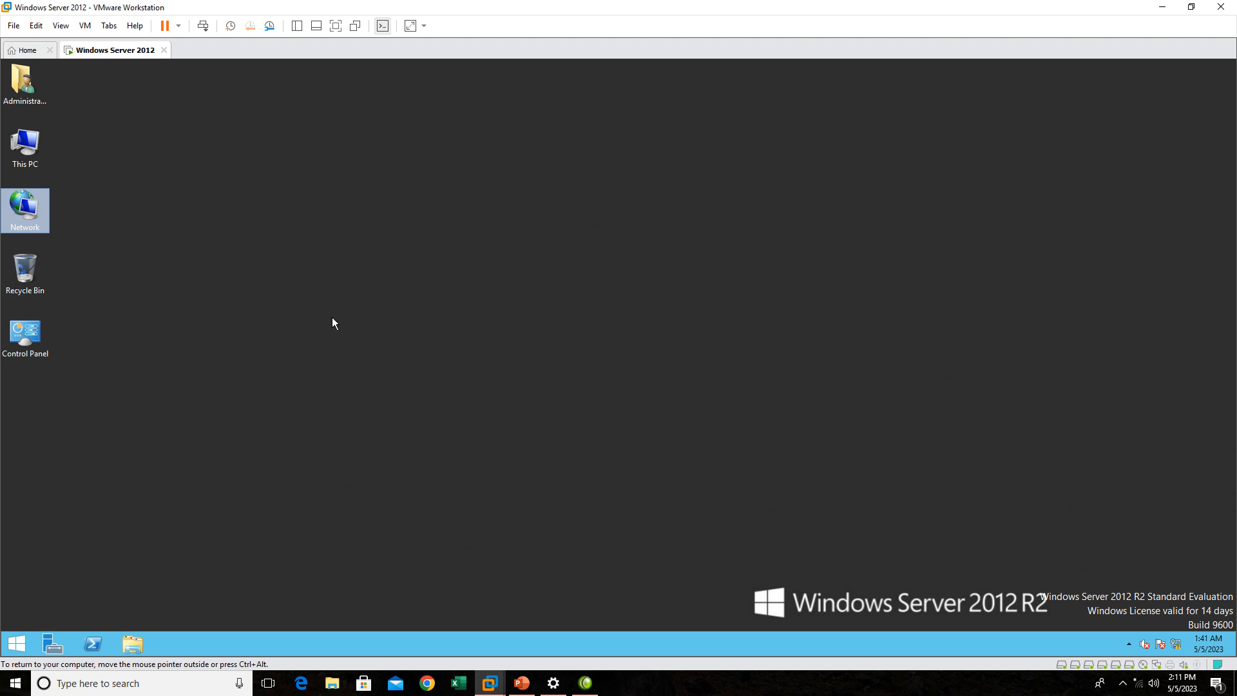
{"action": "left_click", "coordinate": [1162, 7]}
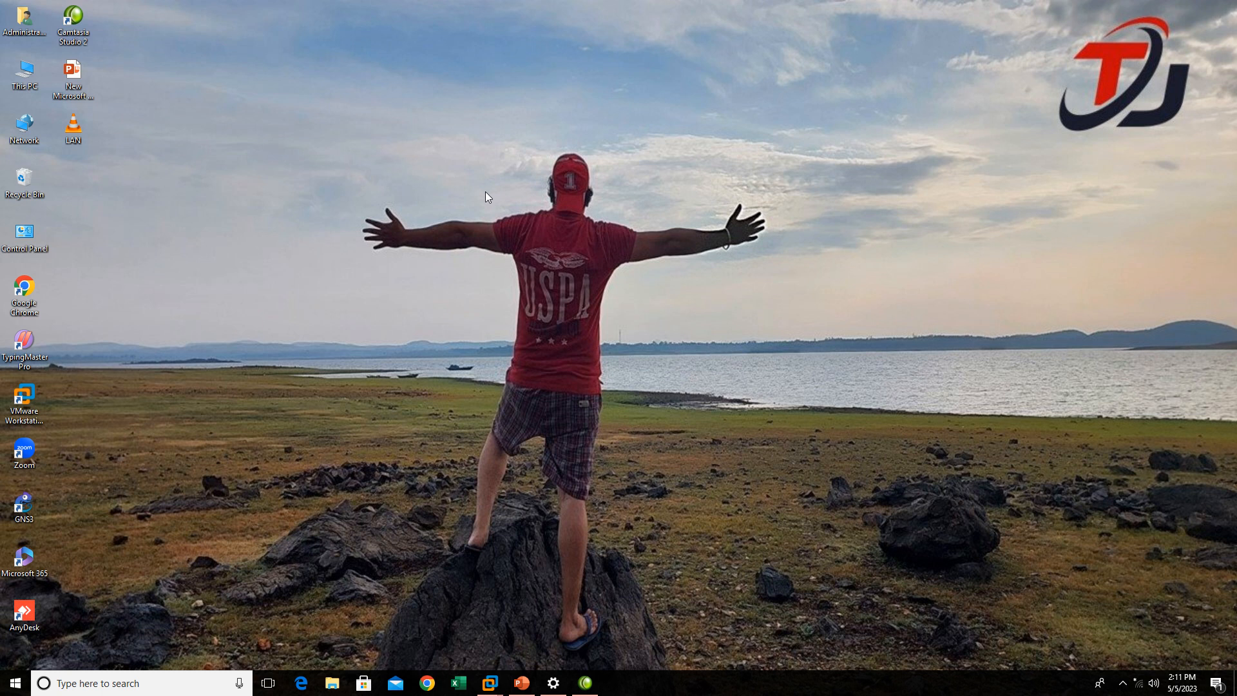
Open the IPv4 properties of the host's VMware Network Adapter VMnet1 from its network connections.
{"action": "right_click", "coordinate": [24, 134]}
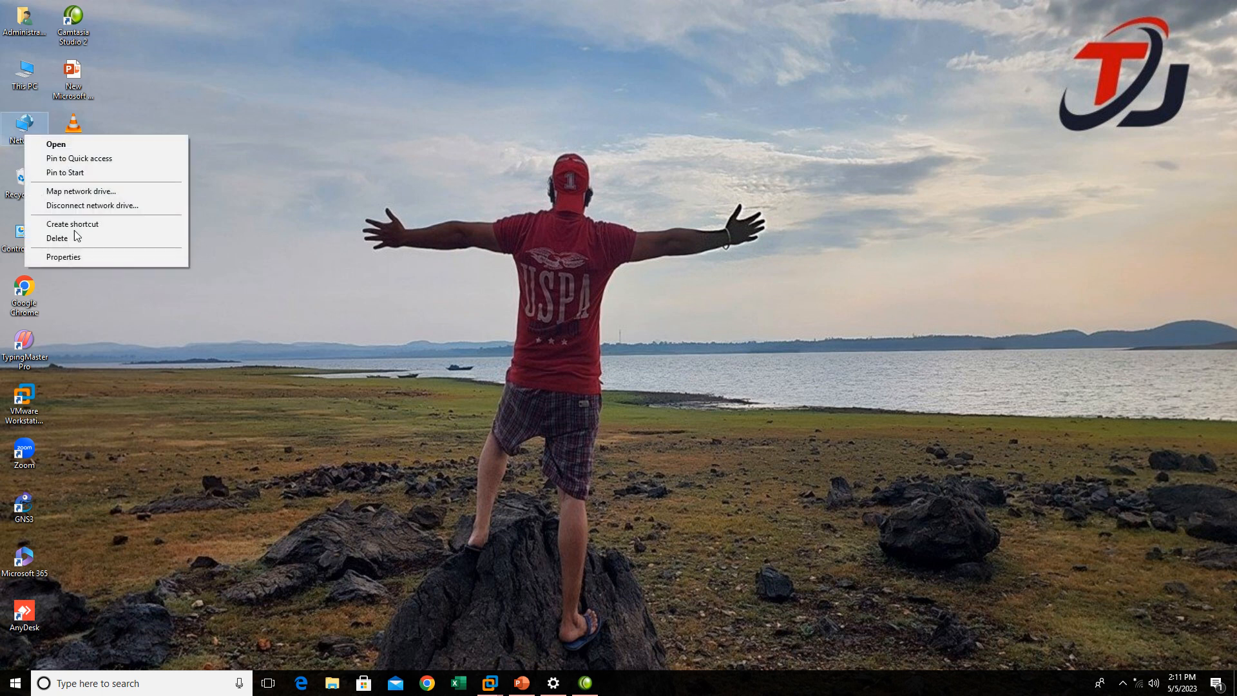
{"action": "left_click", "coordinate": [63, 257]}
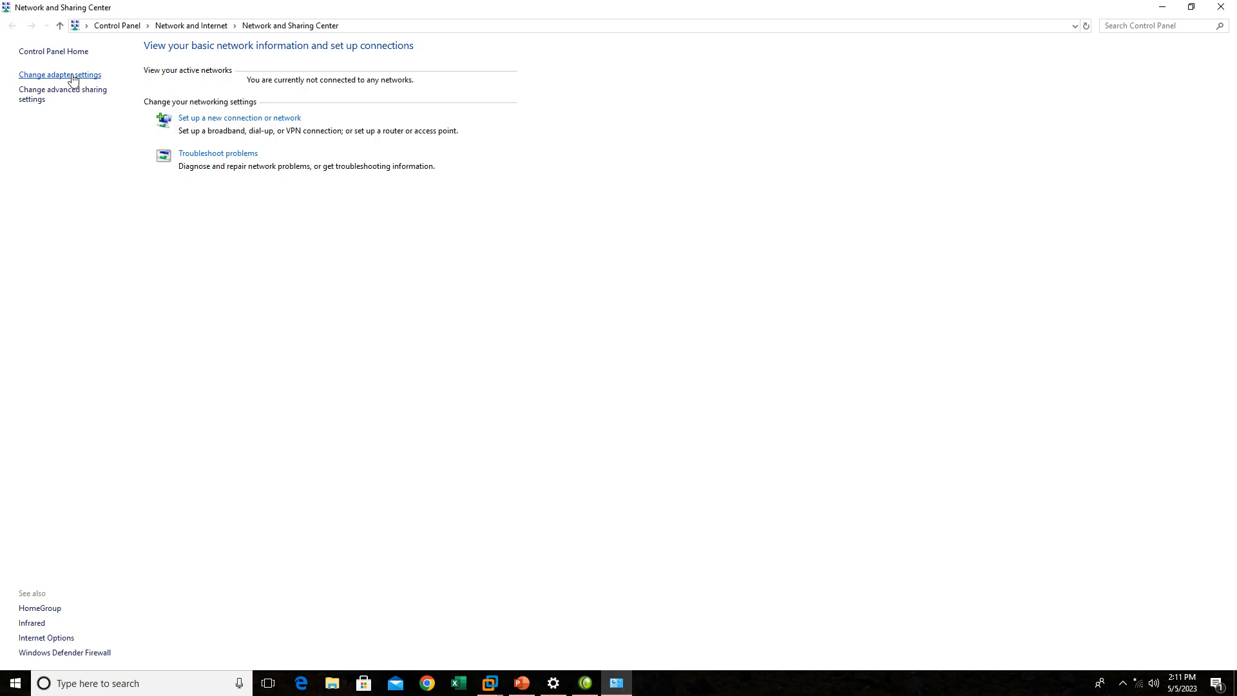
{"action": "left_click", "coordinate": [72, 75]}
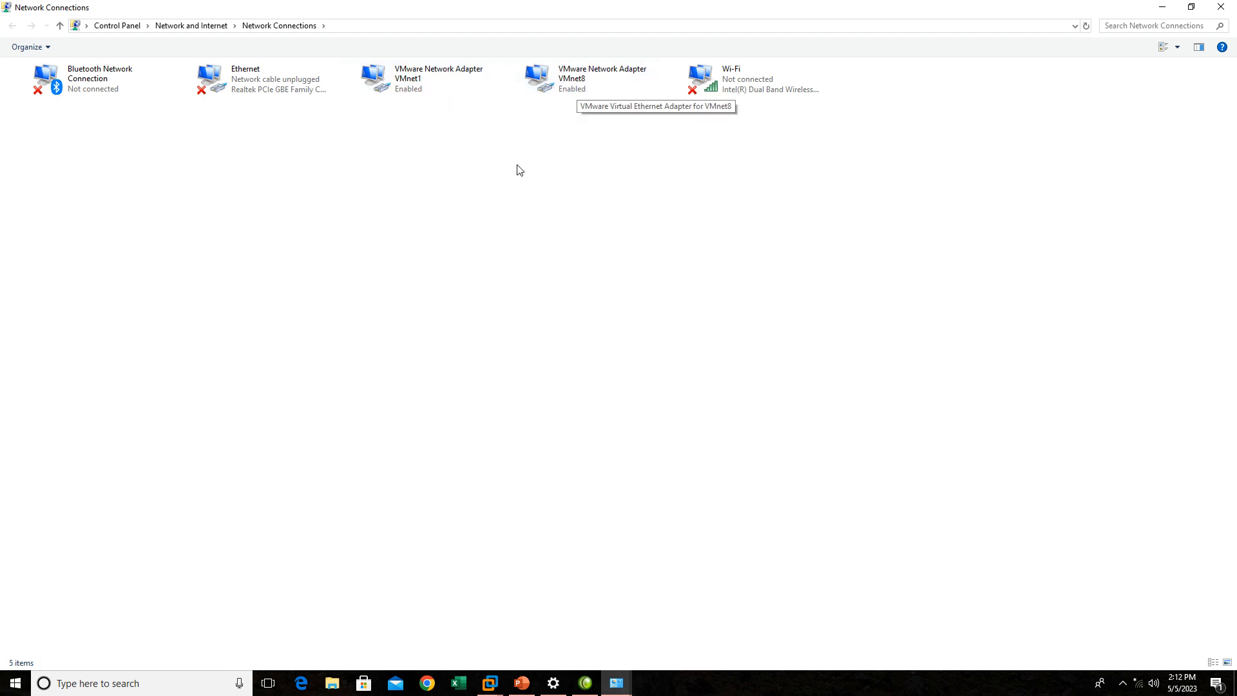
{"action": "right_click", "coordinate": [408, 80]}
{"action": "left_click", "coordinate": [448, 206]}
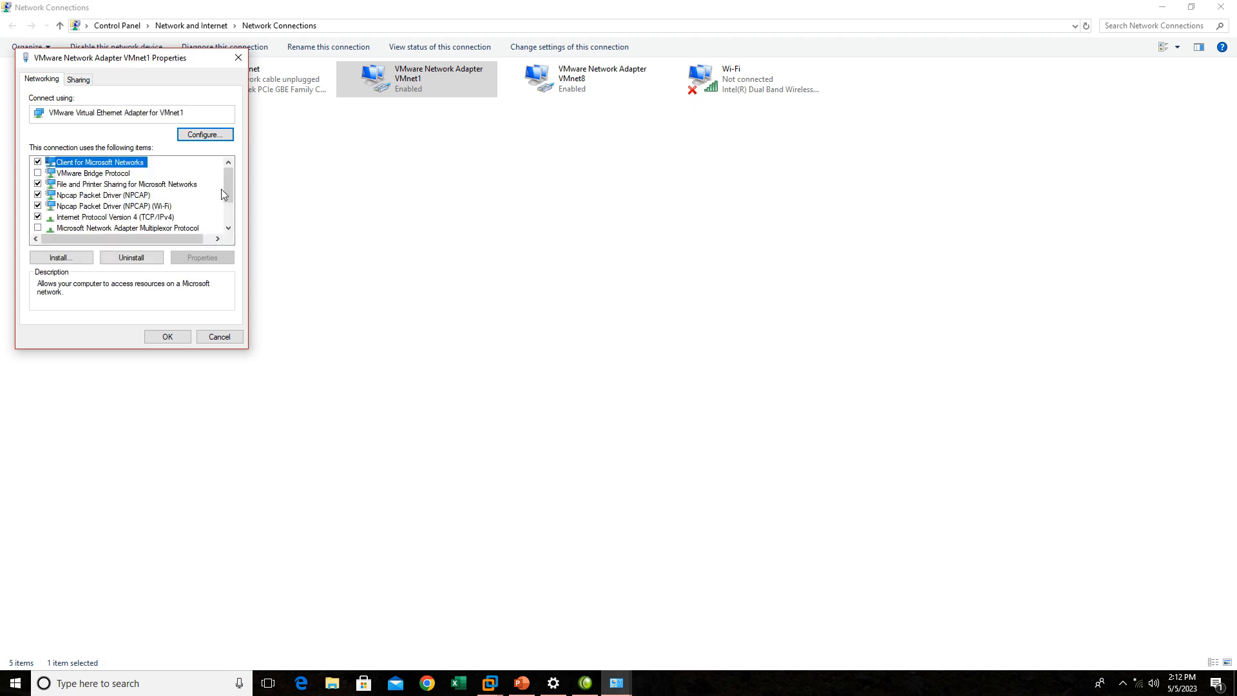
{"action": "left_click", "coordinate": [103, 219]}
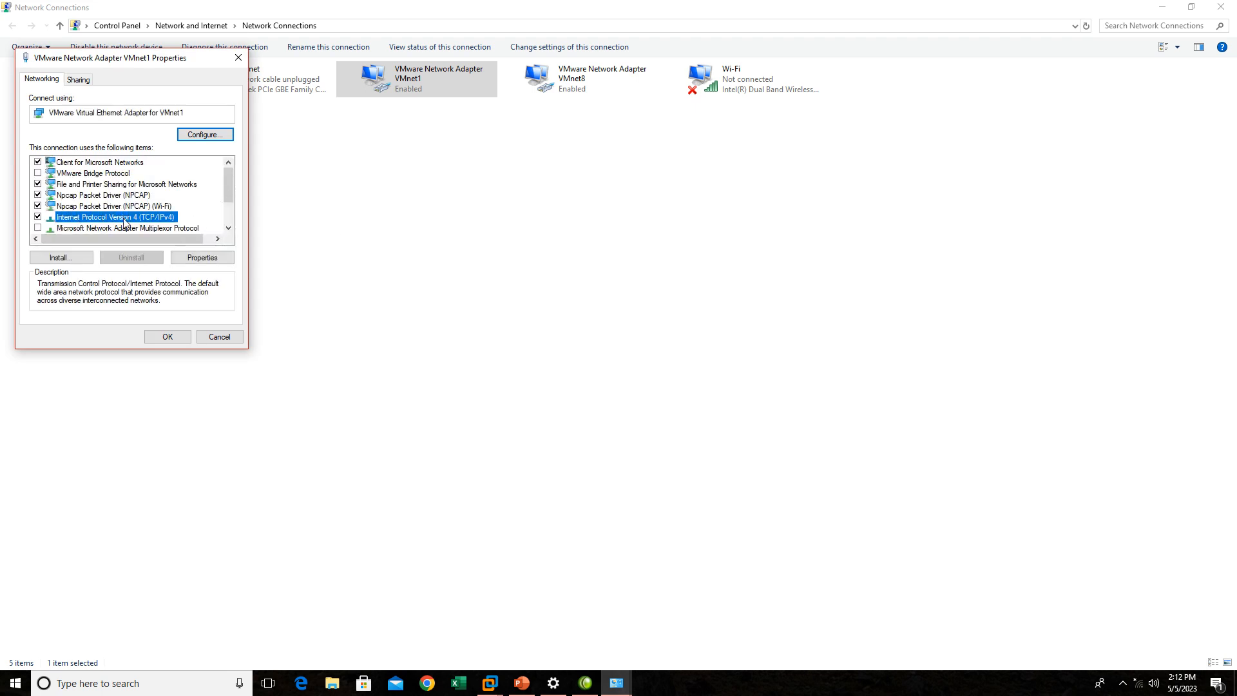
{"action": "left_click", "coordinate": [202, 255]}
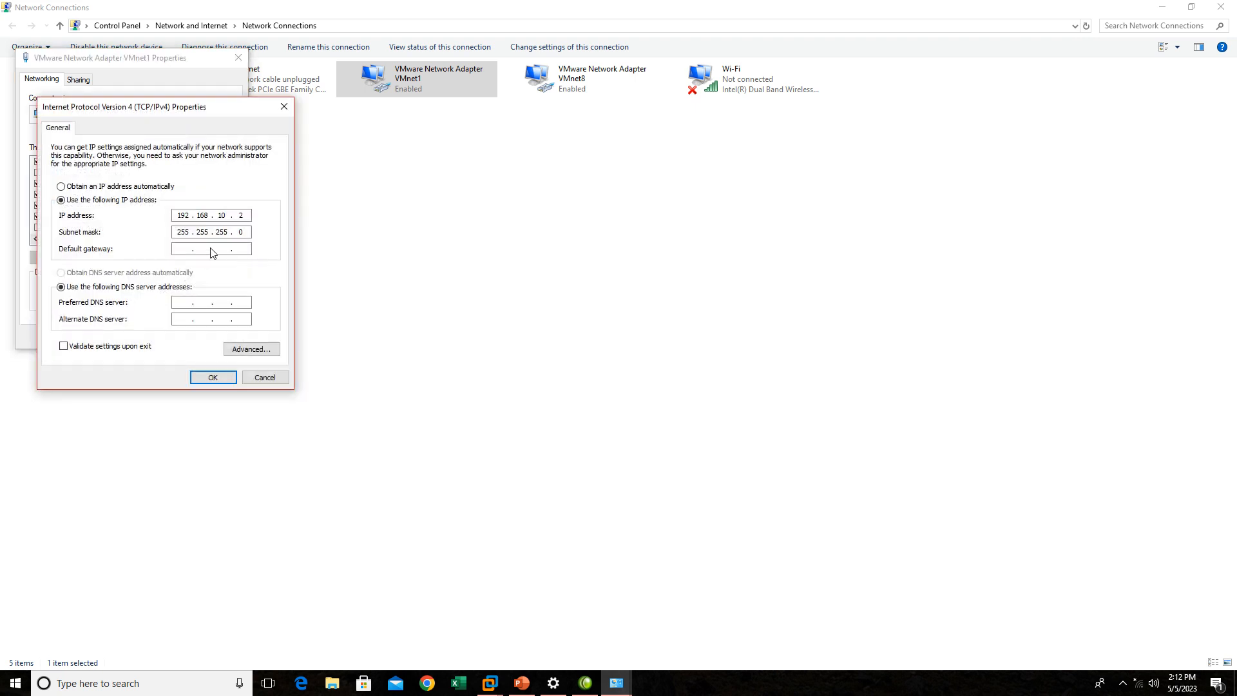
Assign VMnet1 the static IP address 192.168.10.50 with subnet mask 255.255.255.0 and save the adapter properties.
{"action": "left_click", "coordinate": [141, 188]}
{"action": "left_click", "coordinate": [142, 202]}
{"action": "type", "text": "192.168.10.50"}
{"action": "double_click", "coordinate": [243, 216]}
{"action": "left_click", "coordinate": [248, 216]}
{"action": "double_click", "coordinate": [220, 215]}
{"action": "left_click_drag", "start_coordinate": [178, 215], "coordinate": [193, 216]}
{"action": "left_click", "coordinate": [245, 216]}
{"action": "left_click", "coordinate": [189, 234]}
{"action": "left_click_drag", "start_coordinate": [248, 215], "coordinate": [225, 217]}
{"action": "left_click", "coordinate": [183, 215]}
{"action": "left_click", "coordinate": [206, 211]}
{"action": "left_click", "coordinate": [223, 216]}
{"action": "double_click", "coordinate": [238, 216]}
{"action": "left_click", "coordinate": [221, 380]}
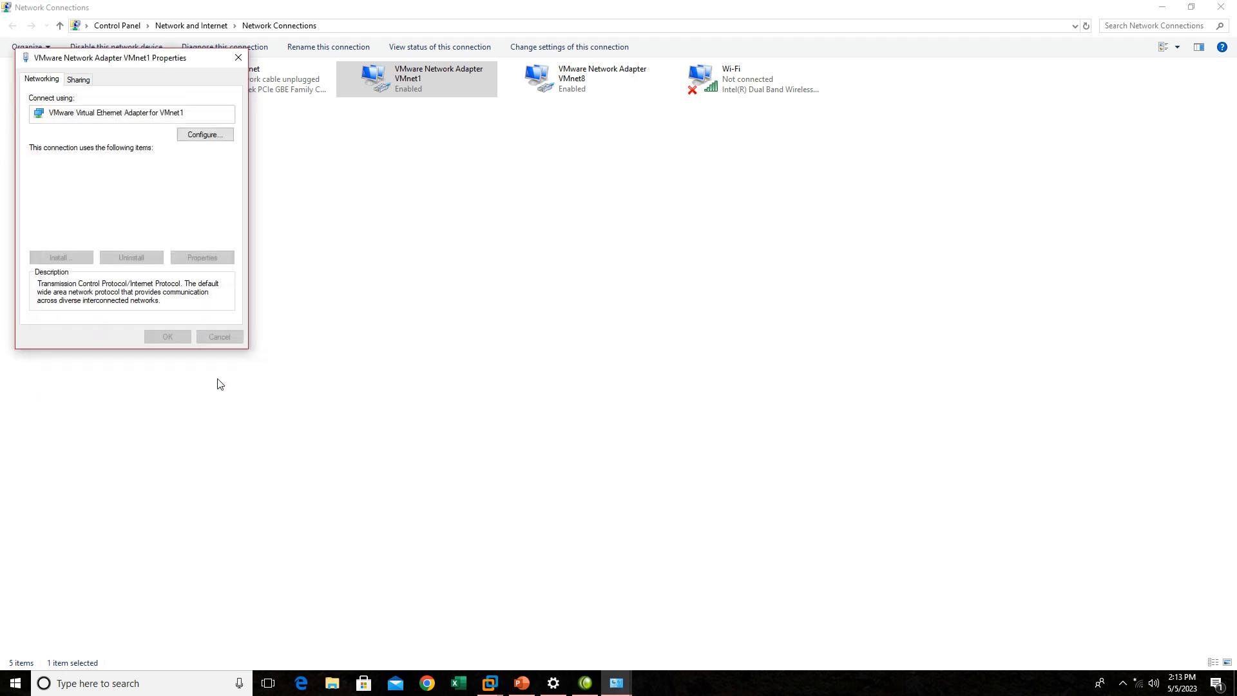
{"action": "key", "text": "Return"}
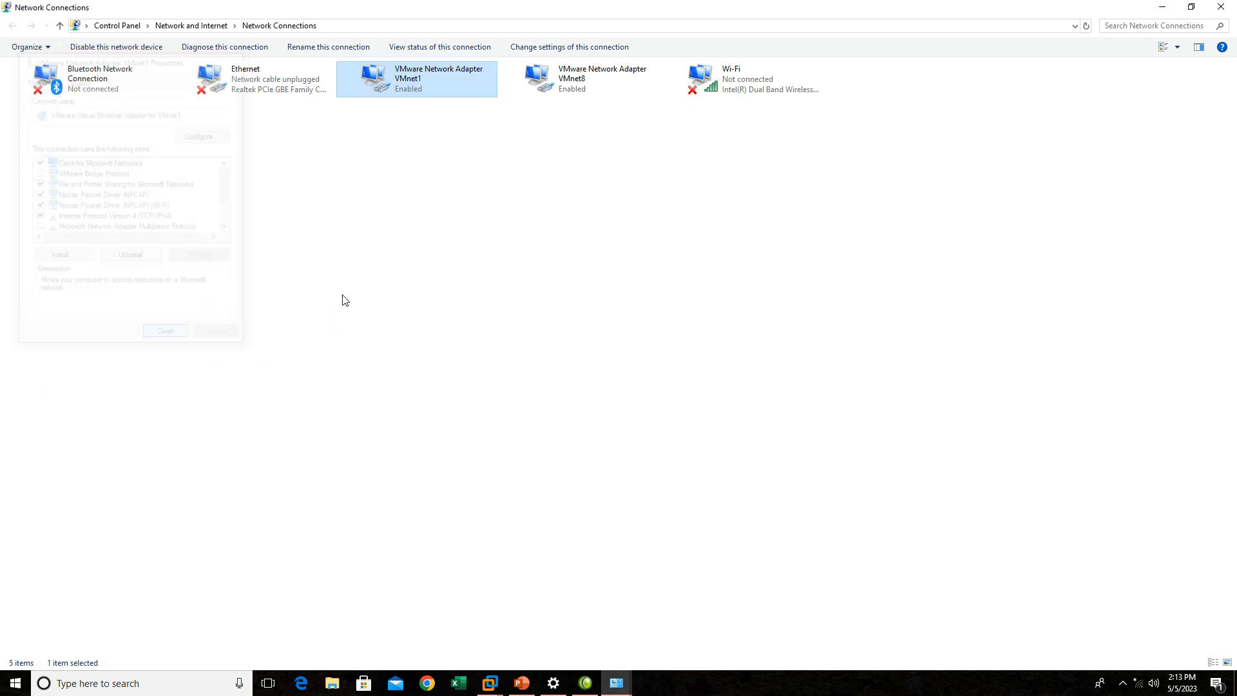
Check the IPv4 address in the connection details of the VMnet1 adapter.
{"action": "right_click", "coordinate": [432, 88]}
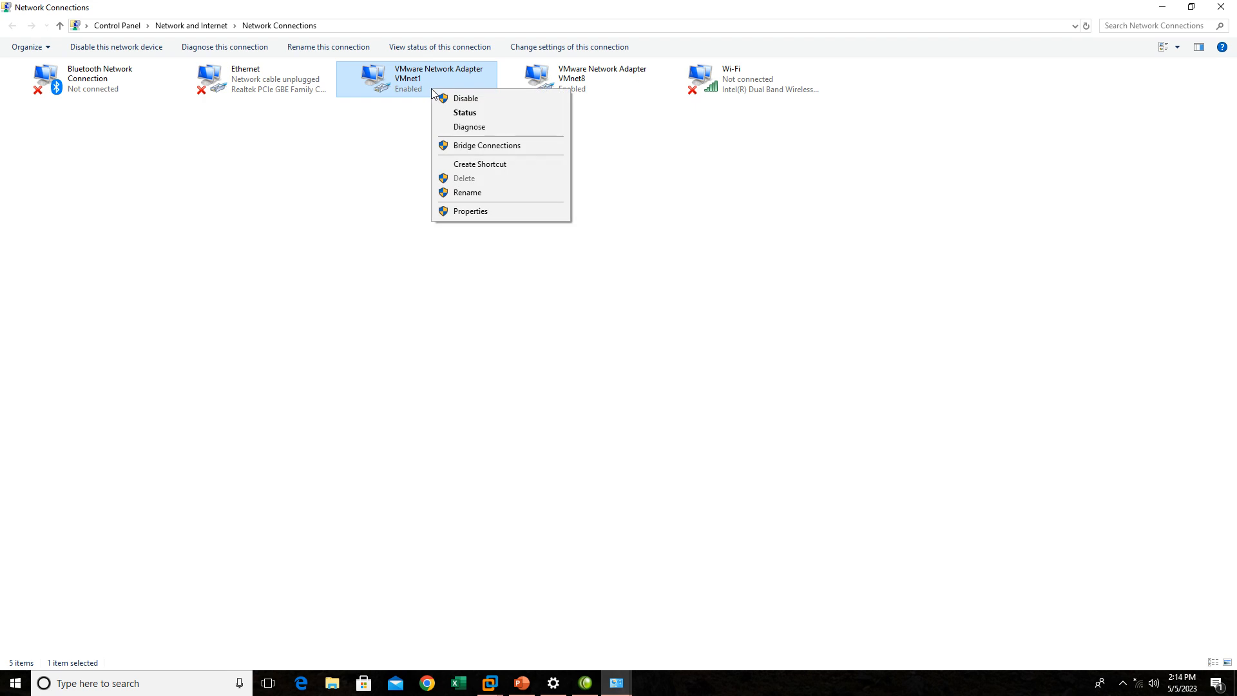
{"action": "left_click", "coordinate": [464, 114]}
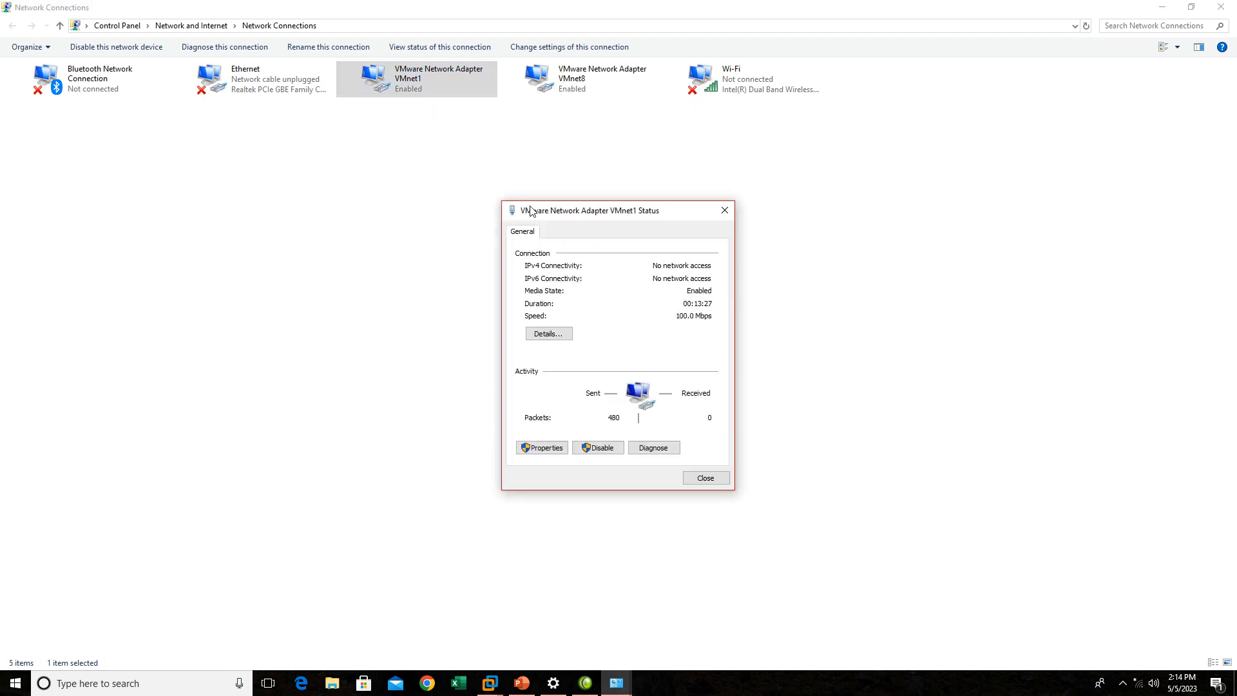
{"action": "left_click", "coordinate": [551, 334]}
{"action": "left_click", "coordinate": [615, 324]}
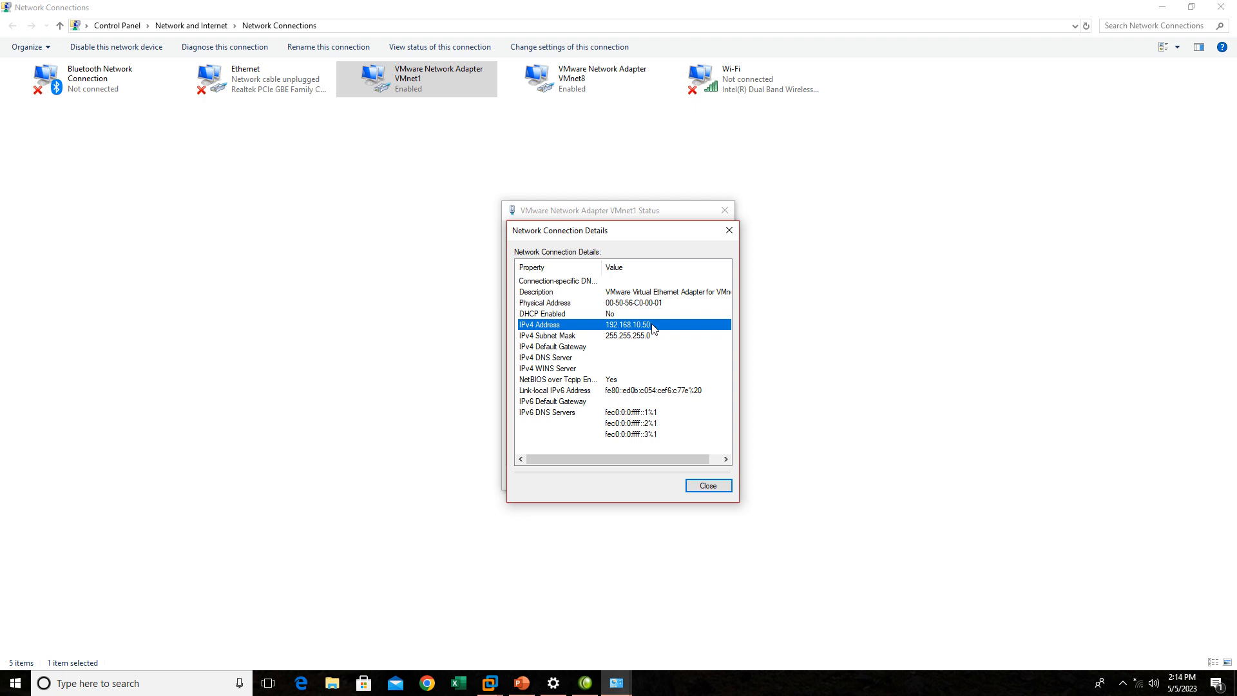
Switch to VMware Workstation and open the IPv4 properties of Ethernet0 in the Windows Server 2012 virtual machine.
{"action": "left_click", "coordinate": [489, 687]}
{"action": "left_click", "coordinate": [561, 609]}
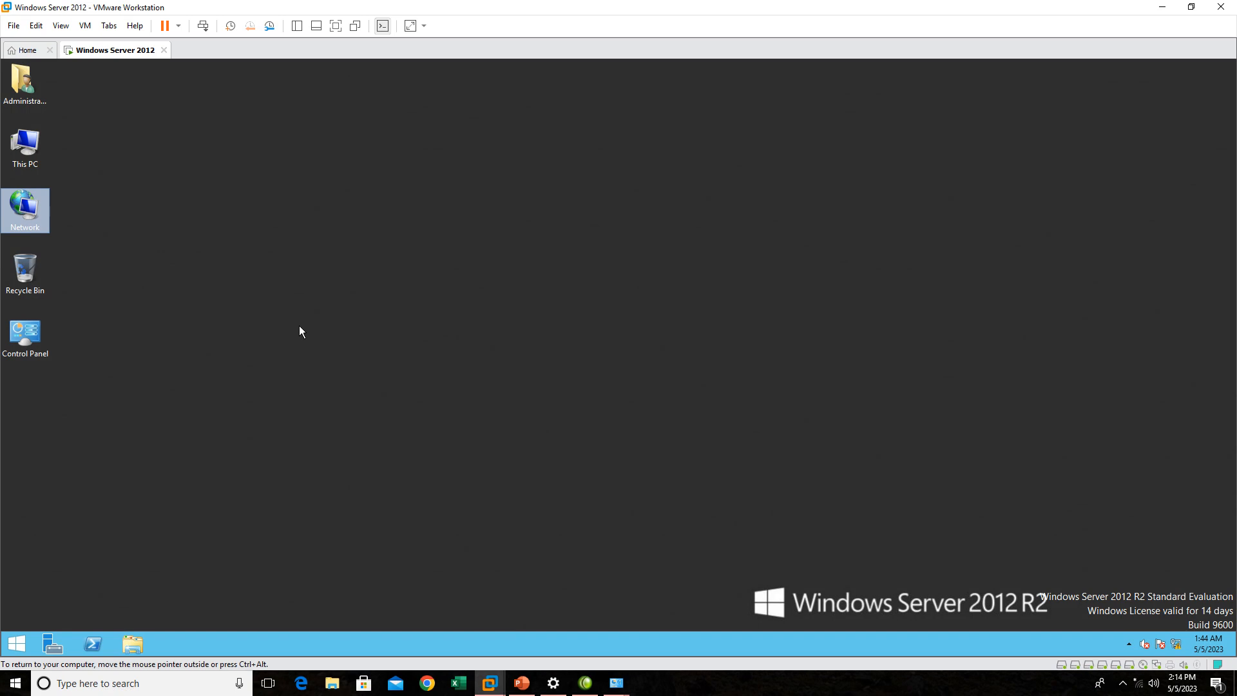
{"action": "left_click", "coordinate": [194, 257]}
{"action": "right_click", "coordinate": [15, 208]}
{"action": "left_click", "coordinate": [82, 311]}
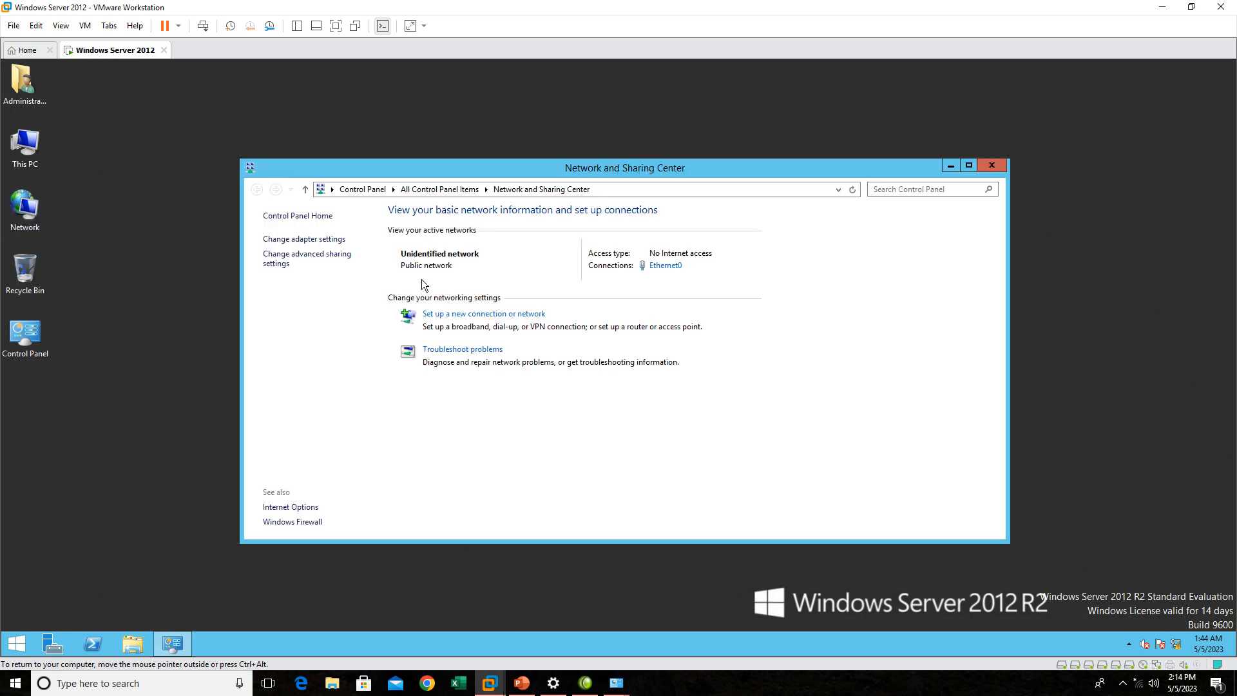
{"action": "left_click", "coordinate": [309, 239]}
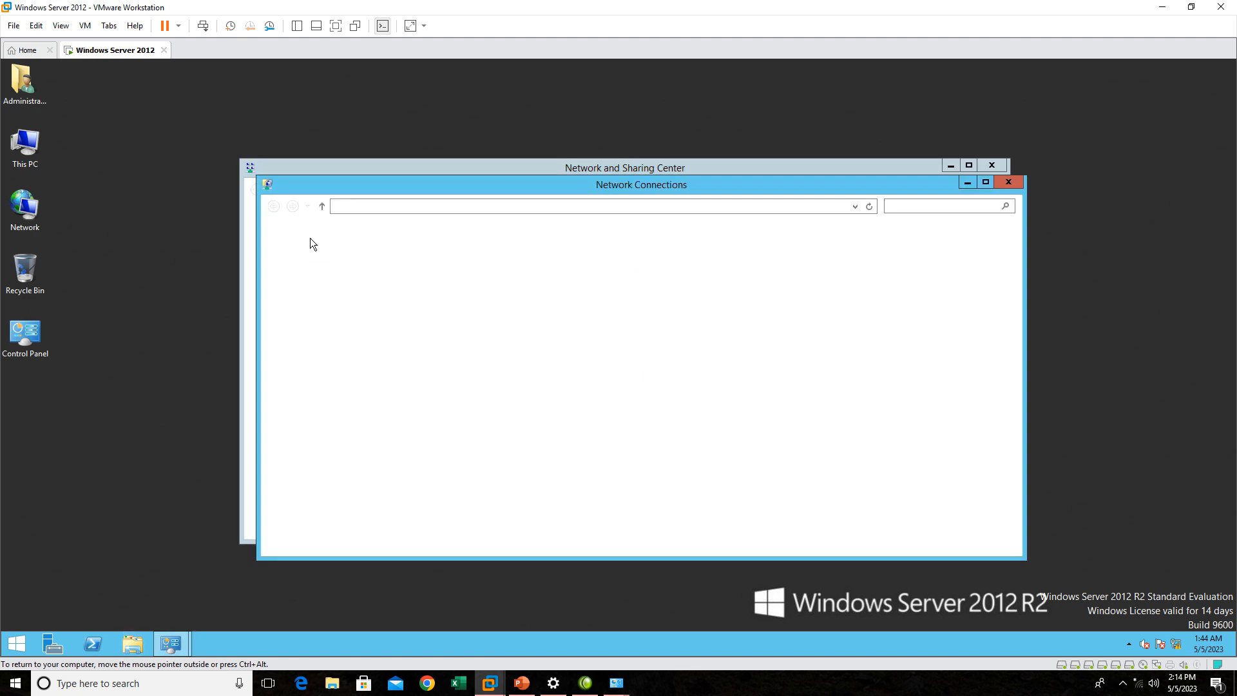
{"action": "right_click", "coordinate": [325, 258]}
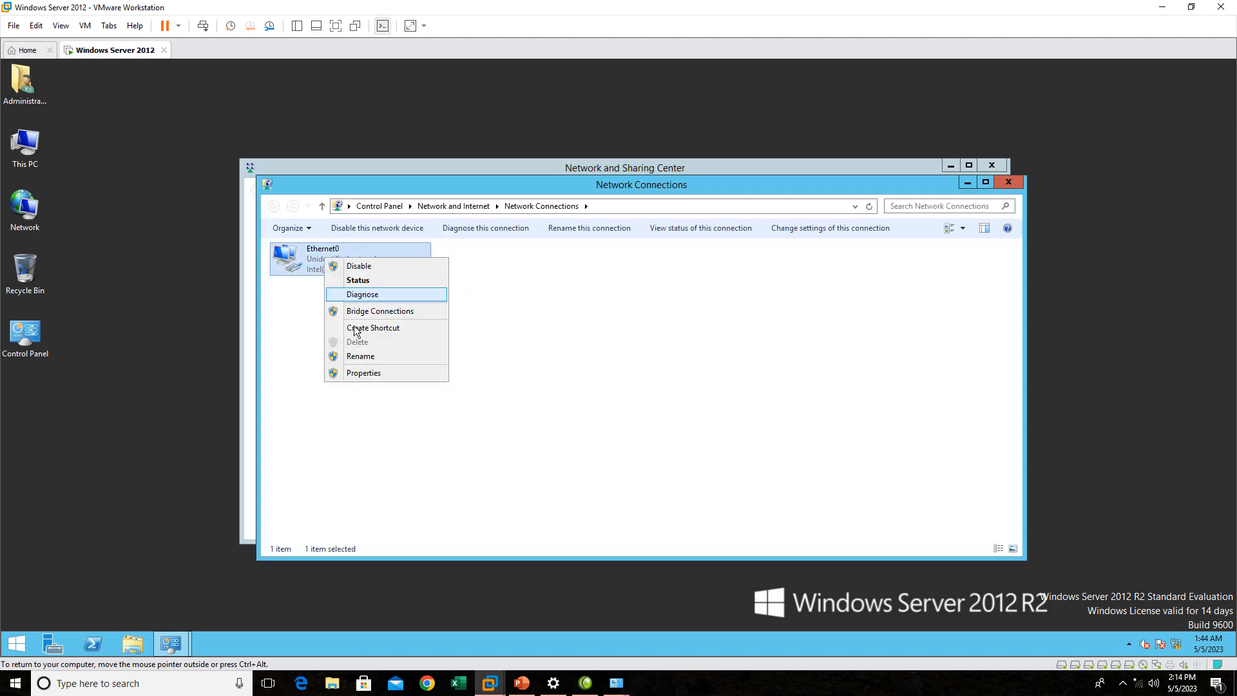
{"action": "left_click", "coordinate": [361, 373]}
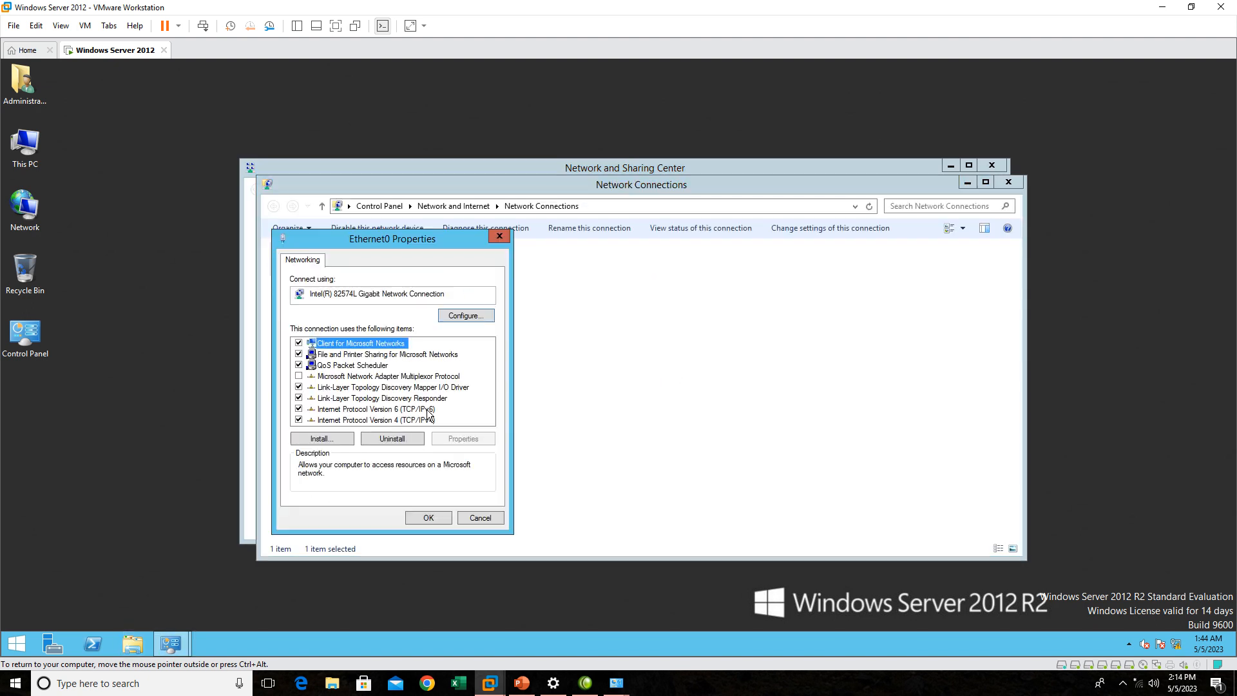
{"action": "double_click", "coordinate": [407, 415]}
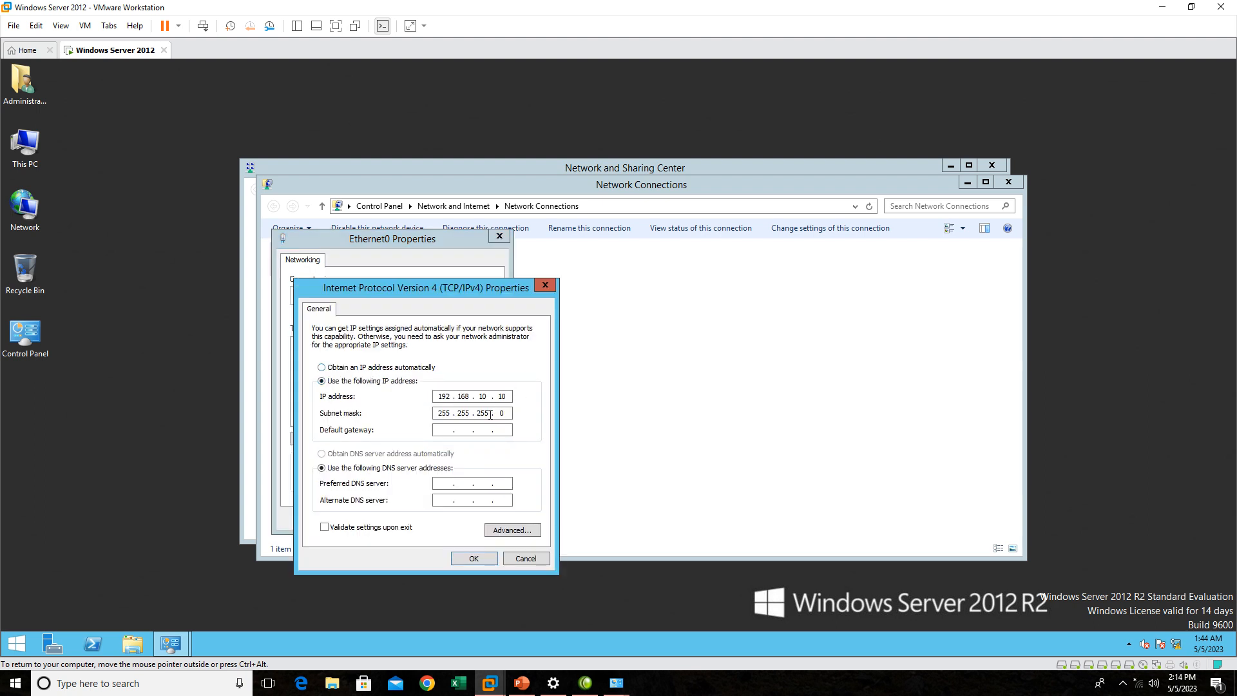
Assign Ethernet0 the static IP address 192.168.10.100 with the default subnet mask, save it, and close the network windows.
{"action": "left_click", "coordinate": [371, 367]}
{"action": "left_click", "coordinate": [399, 381]}
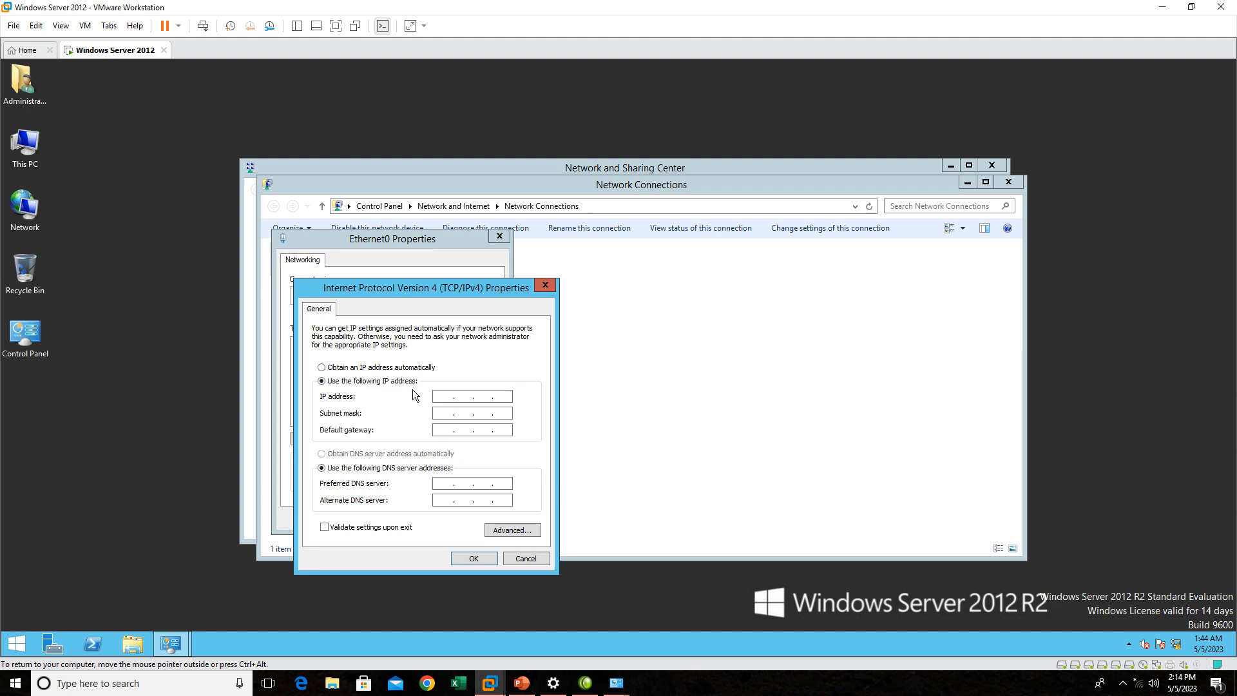
{"action": "type", "text": "192.168.10100"}
{"action": "key", "text": "BackSpace"}
{"action": "key", "text": "BackSpace"}
{"action": "key", "text": "BackSpace"}
{"action": "type", "text": "255"}
{"action": "key", "text": "BackSpace"}
{"action": "type", "text": "68 ."}
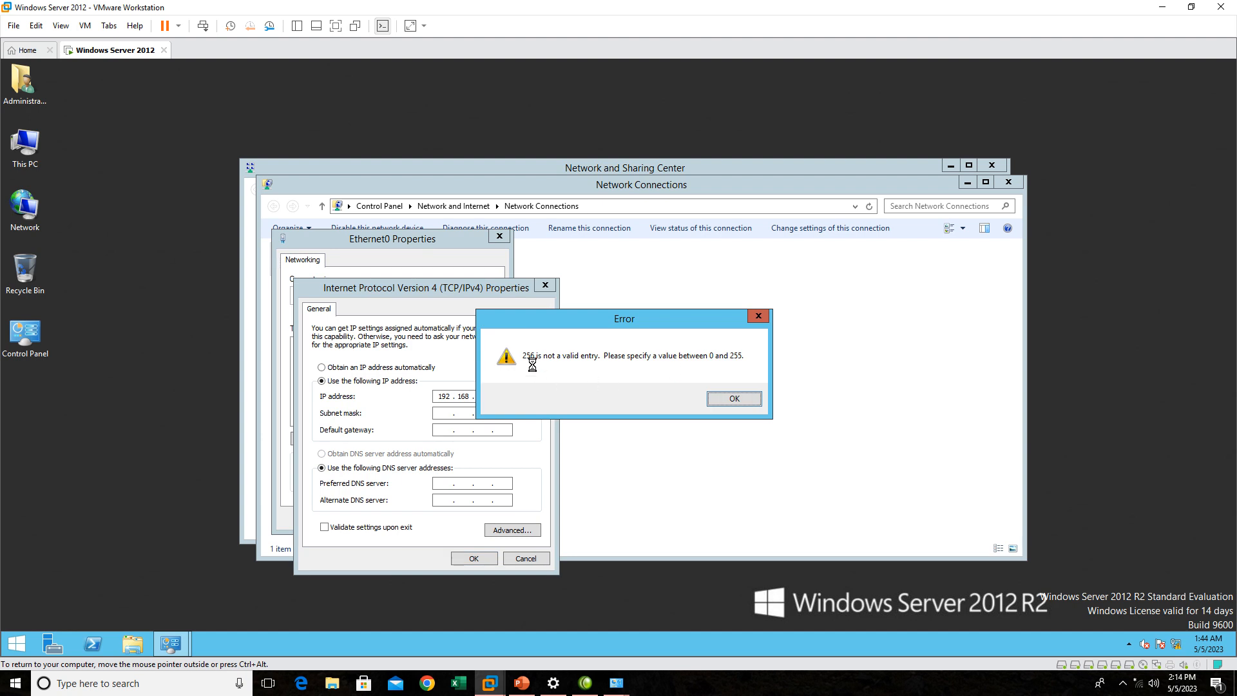
{"action": "left_click", "coordinate": [741, 402]}
{"action": "double_click", "coordinate": [502, 396]}
{"action": "type", "text": "100"}
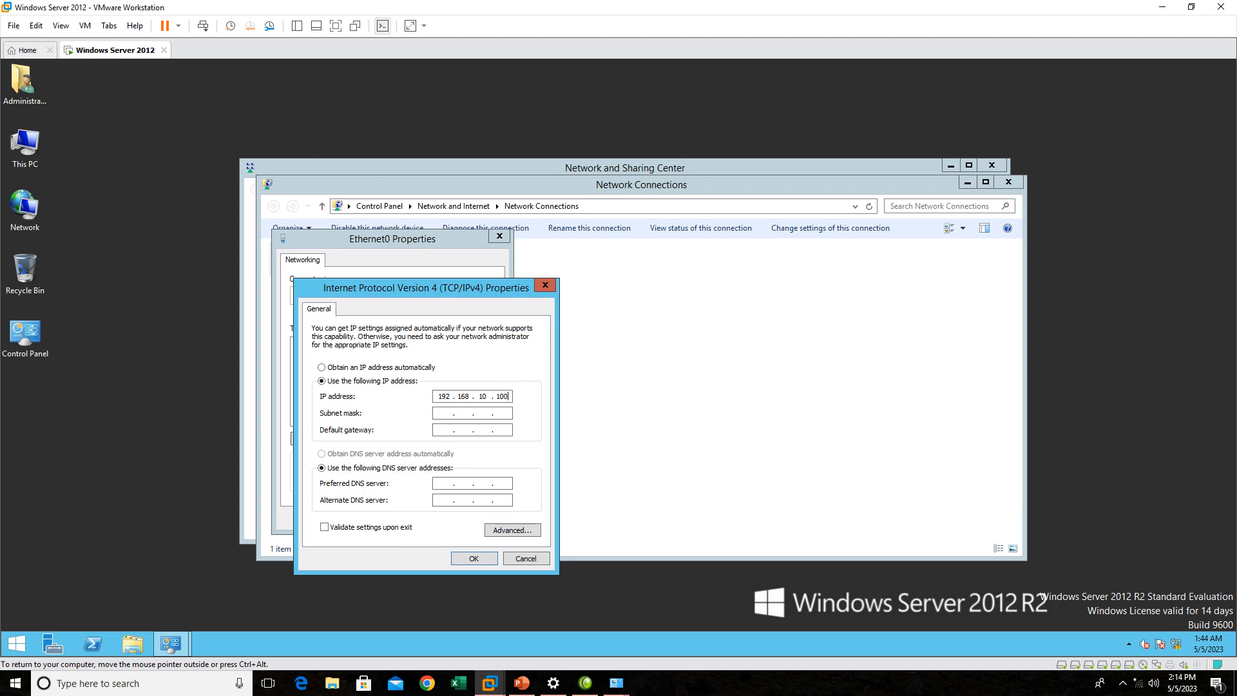
{"action": "left_click", "coordinate": [464, 413]}
{"action": "left_click", "coordinate": [474, 559]}
{"action": "left_click", "coordinate": [427, 519]}
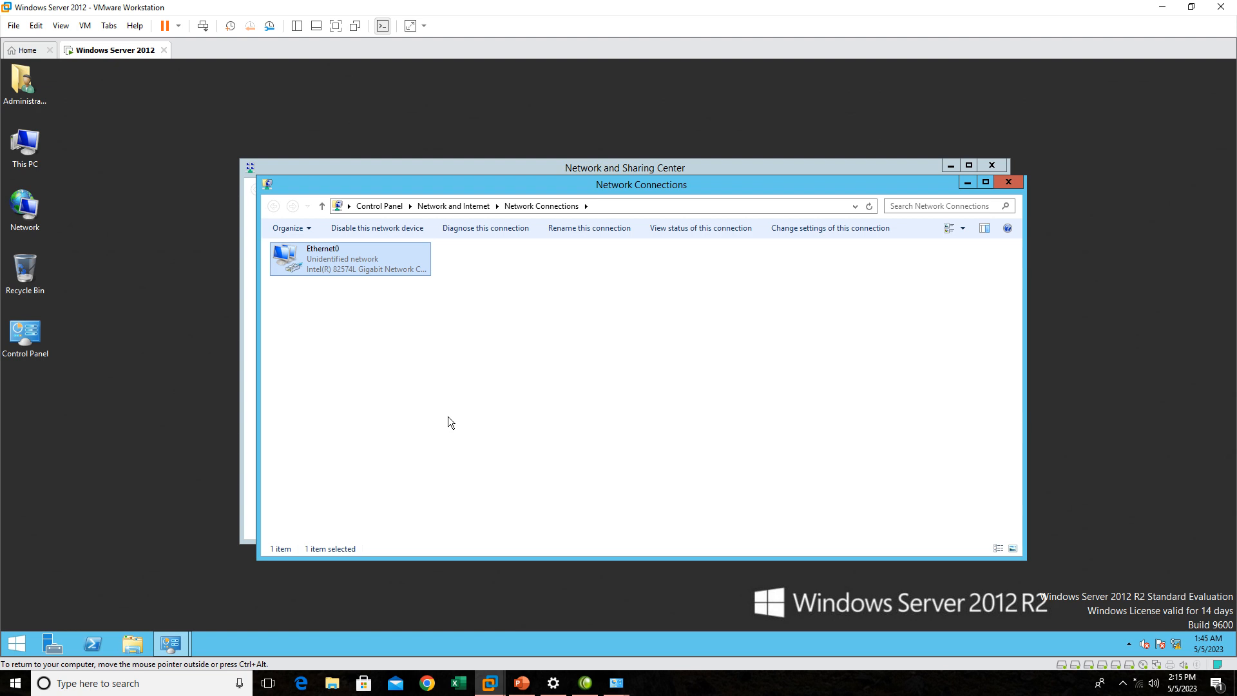
{"action": "left_click", "coordinate": [1006, 184]}
{"action": "left_click", "coordinate": [992, 166]}
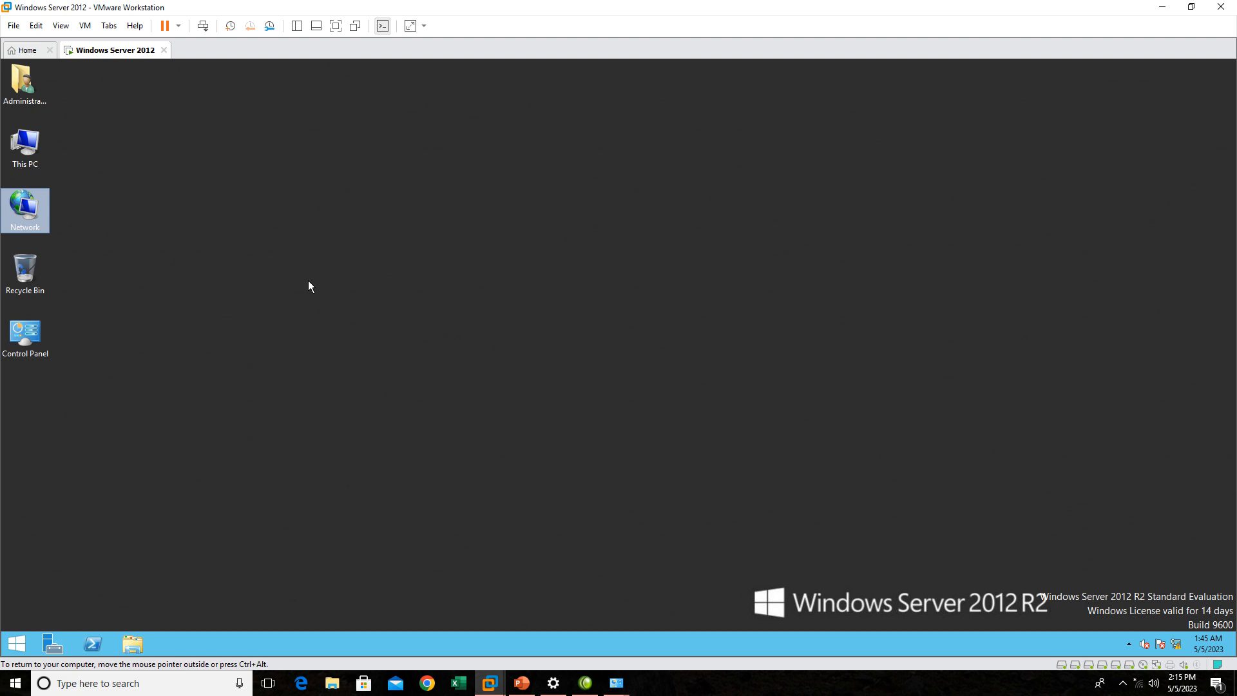
In the Windows Server 2012 virtual machine settings, connect the network adapter to the custom network VMnet1 (Host-only) and save.
{"action": "right_click", "coordinate": [112, 55]}
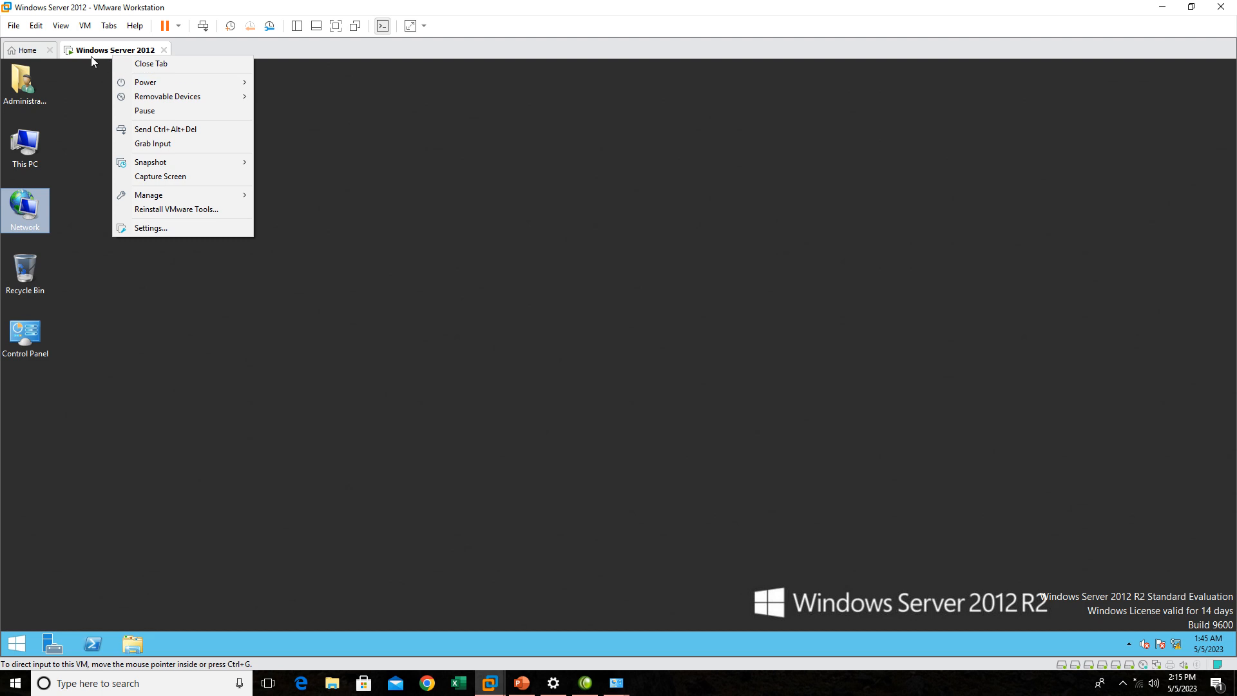
{"action": "left_click", "coordinate": [151, 228]}
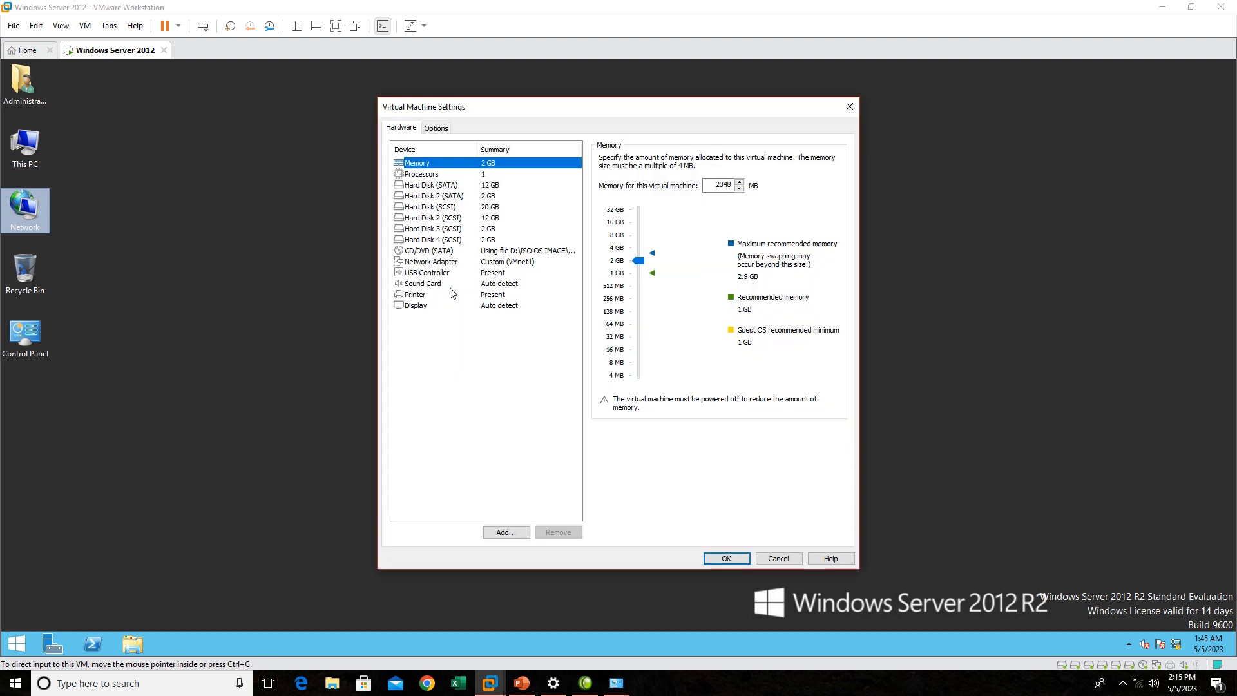
{"action": "left_click", "coordinate": [427, 263]}
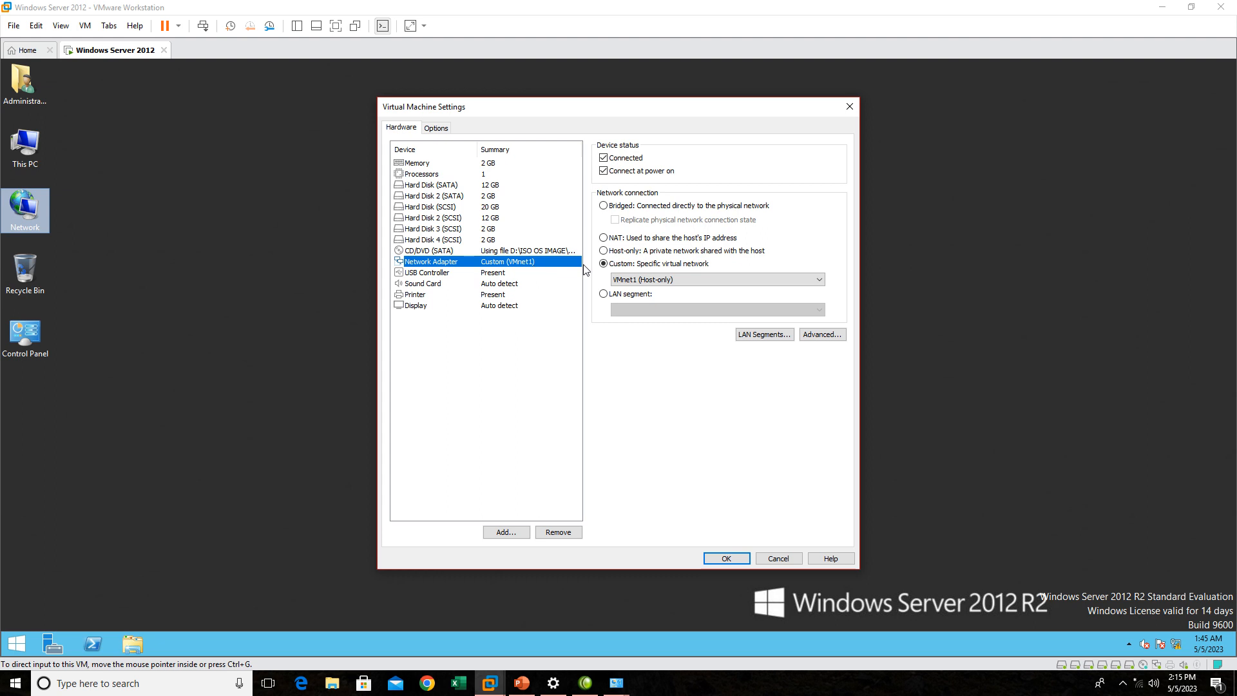
{"action": "left_click", "coordinate": [638, 280]}
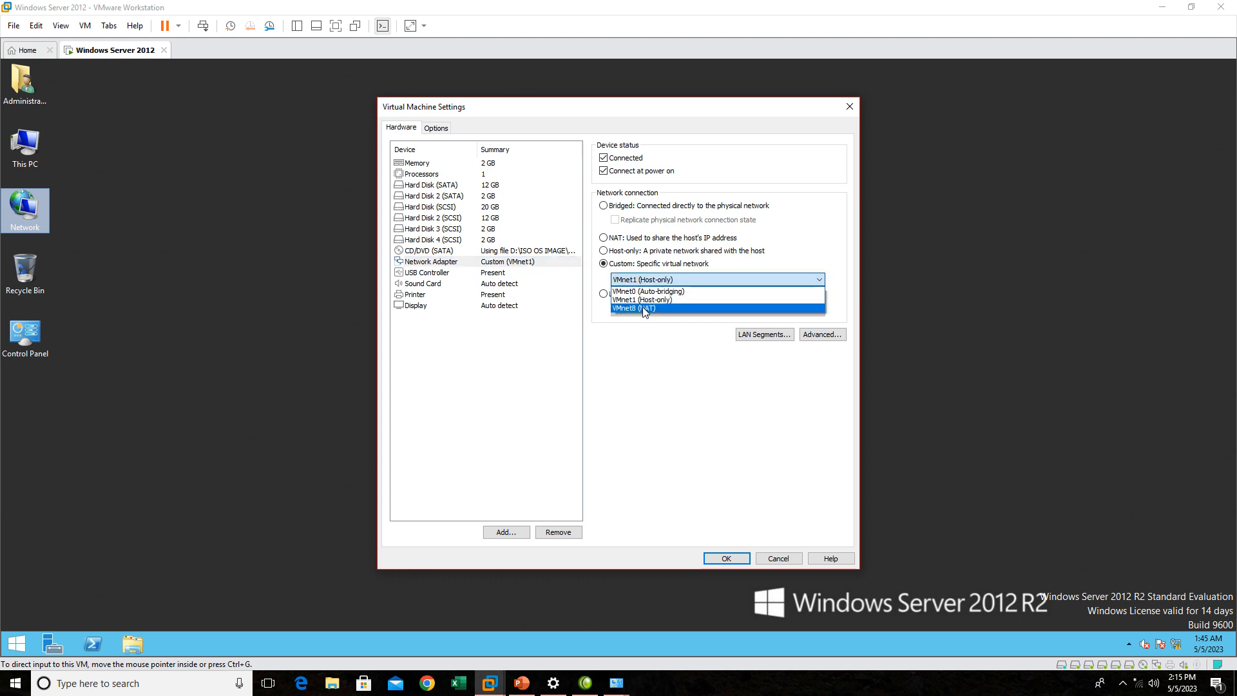
{"action": "left_click", "coordinate": [641, 299]}
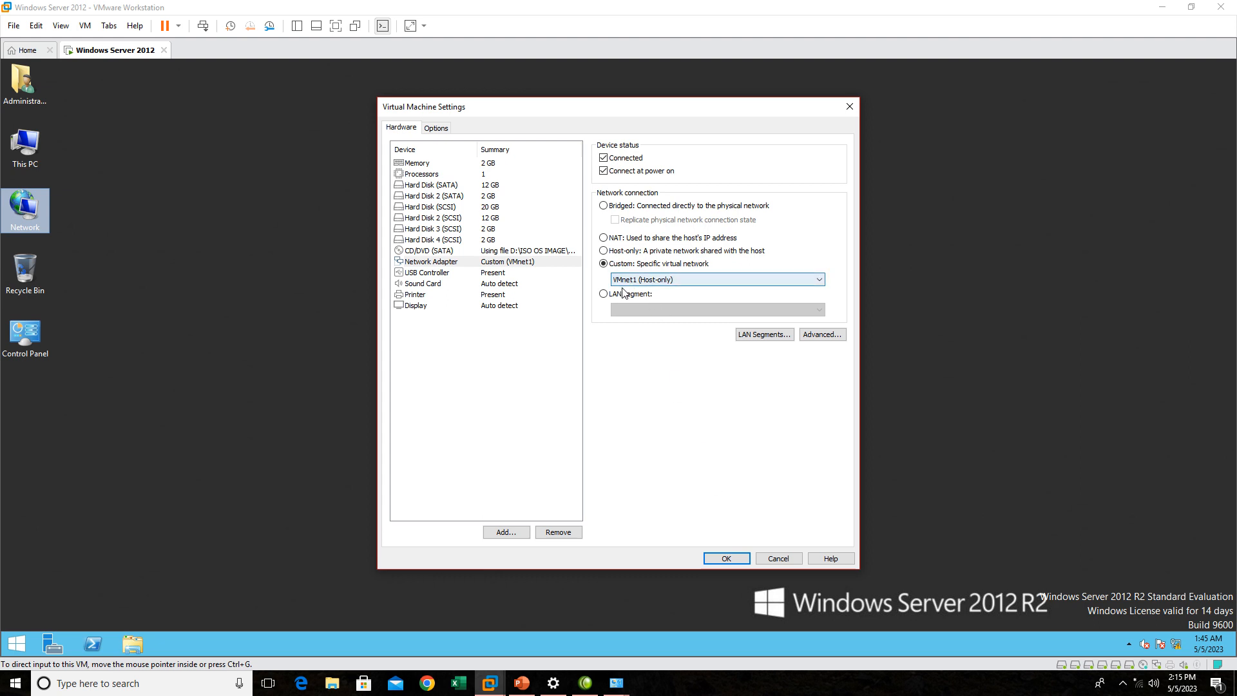
{"action": "left_click", "coordinate": [726, 558]}
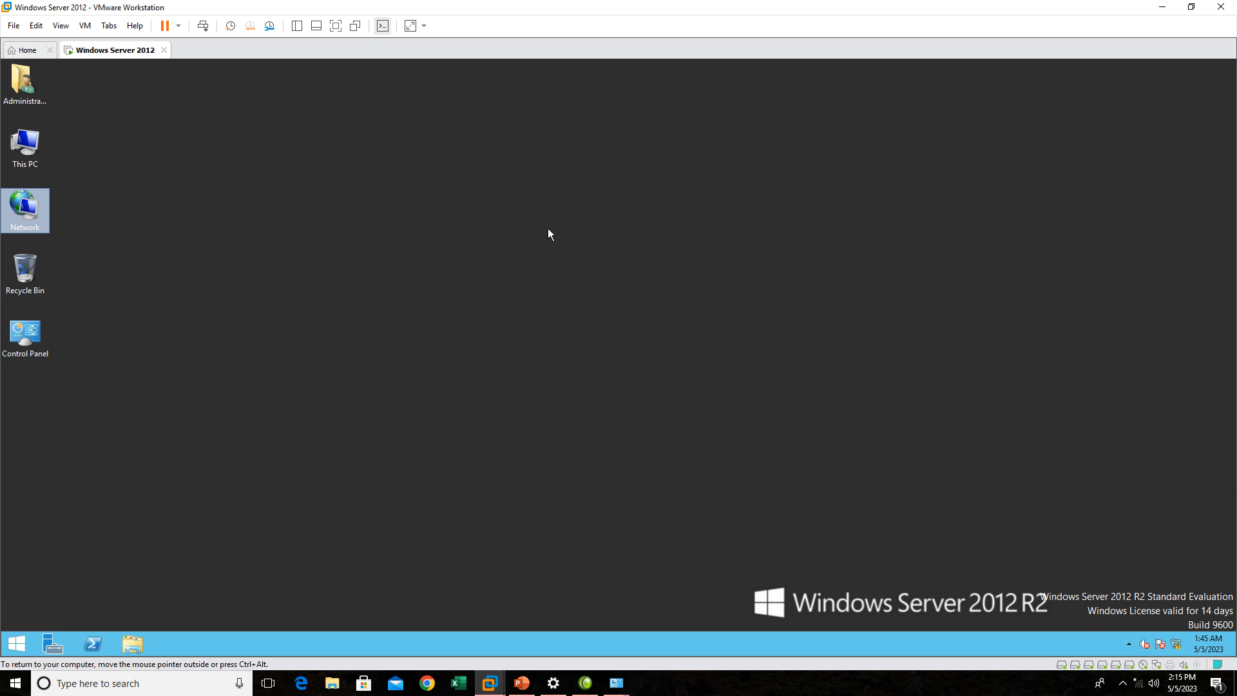
Return to the host's network connections and close the VMnet1 details and status windows.
{"action": "left_click", "coordinate": [1163, 7]}
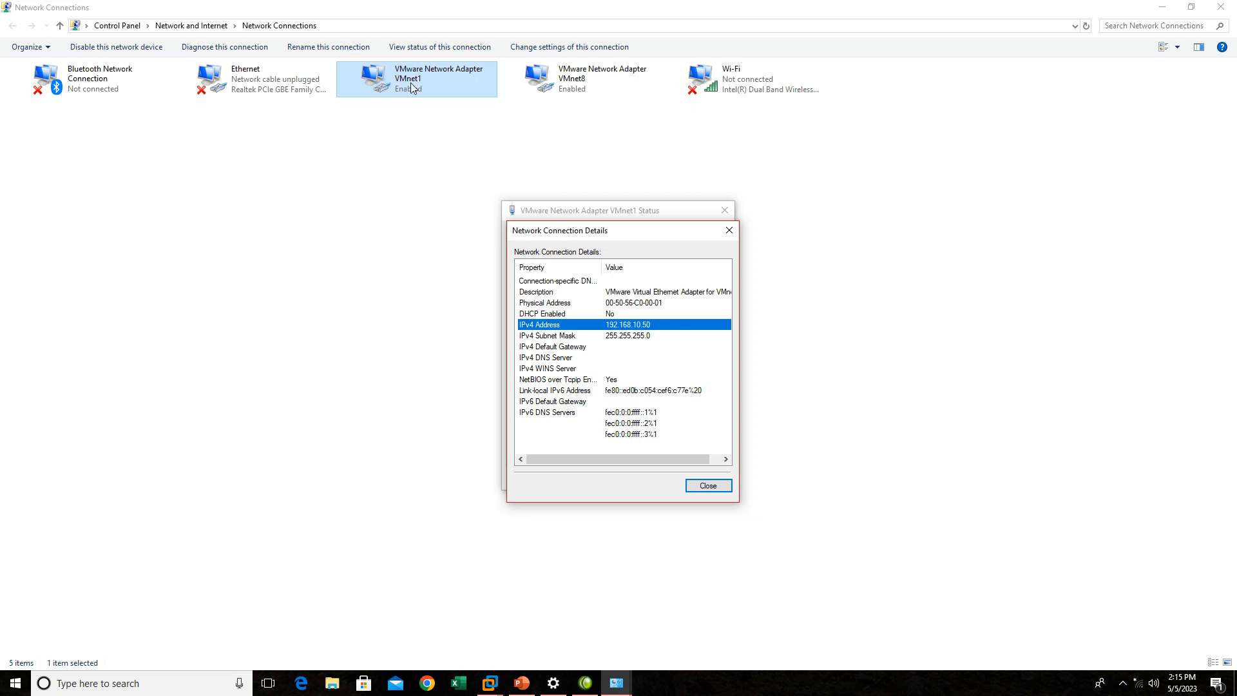
{"action": "left_click", "coordinate": [733, 230]}
{"action": "left_click", "coordinate": [732, 208]}
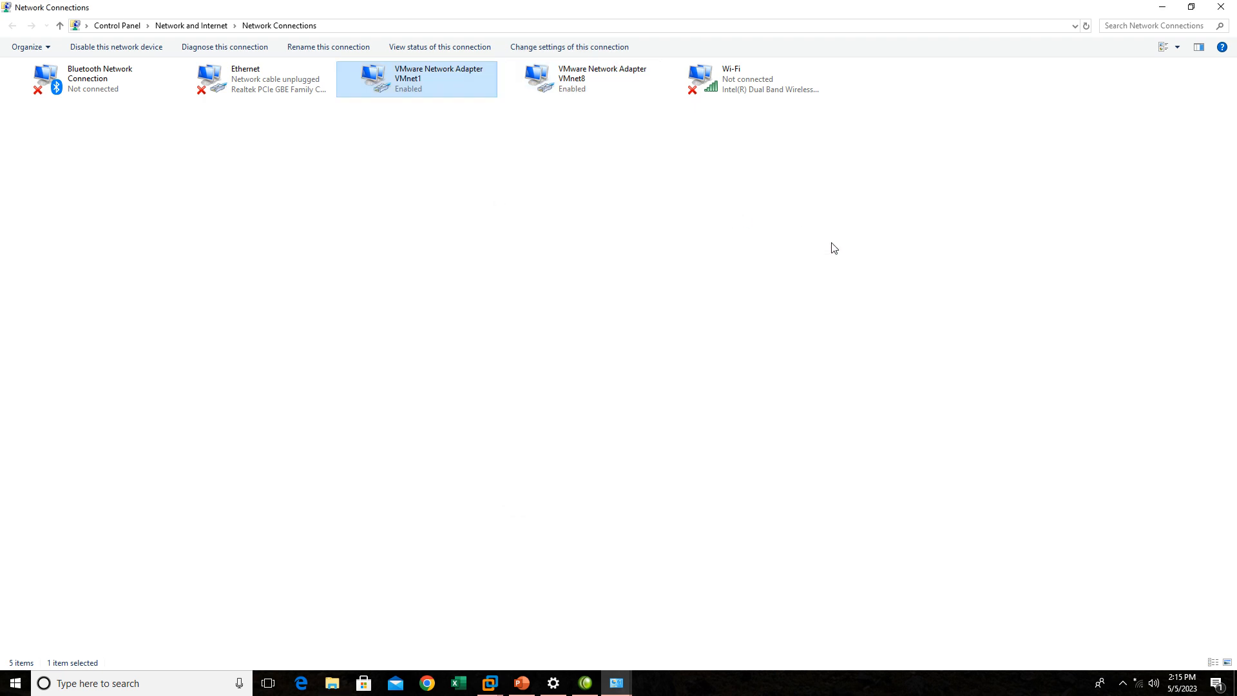
Close the host's network windows and open the Windows Defender Firewall with Advanced Security console by running wf.msc.
{"action": "left_click", "coordinate": [1220, 7]}
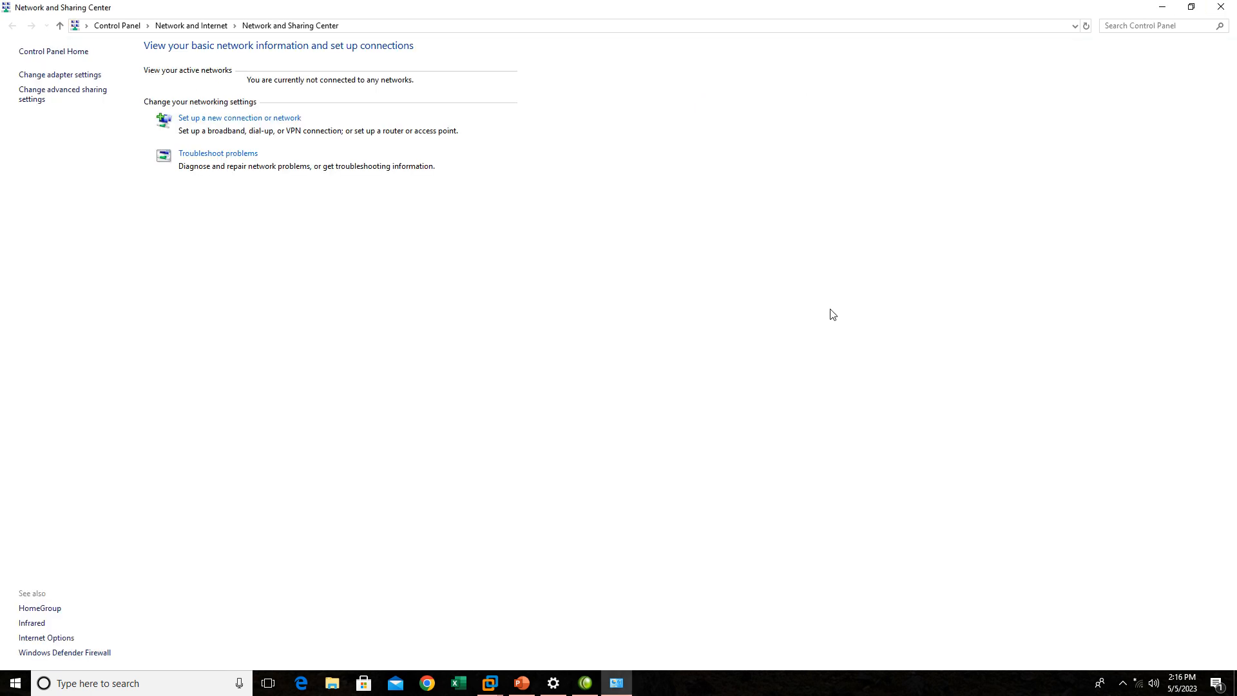
{"action": "left_click", "coordinate": [1220, 6]}
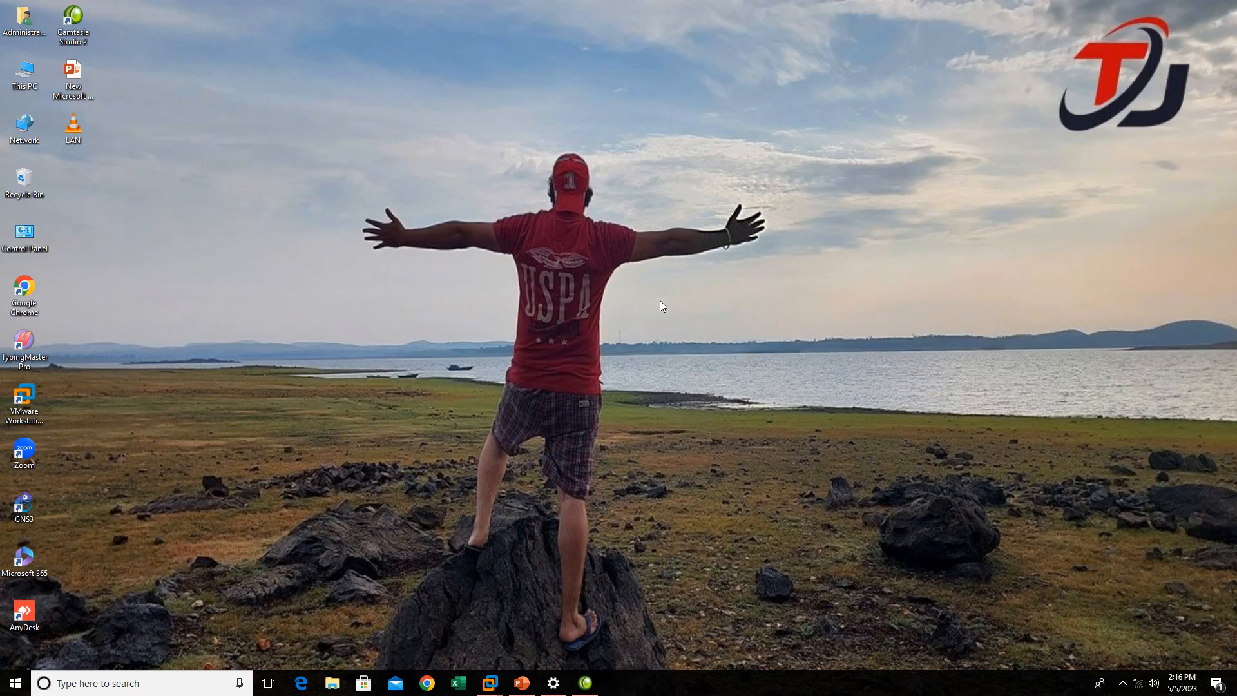
{"action": "key", "text": "super+r"}
{"action": "type", "text": "wf"}
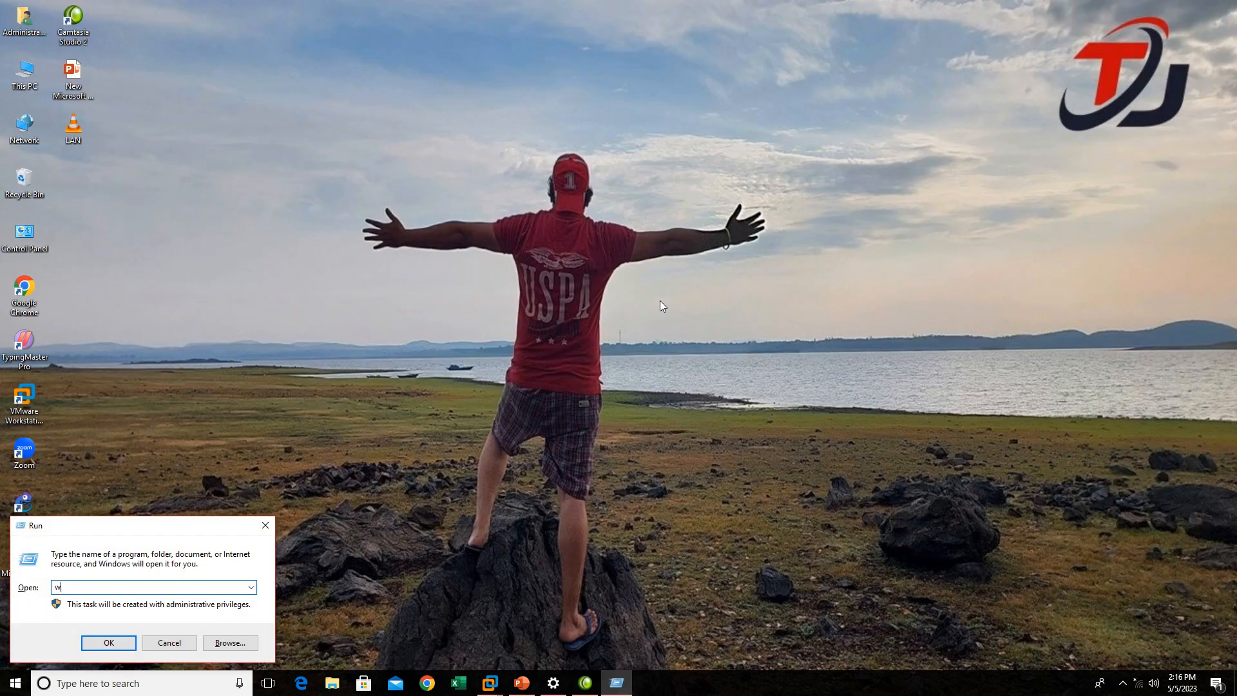
{"action": "type", "text": ".msc"}
{"action": "left_click", "coordinate": [109, 642]}
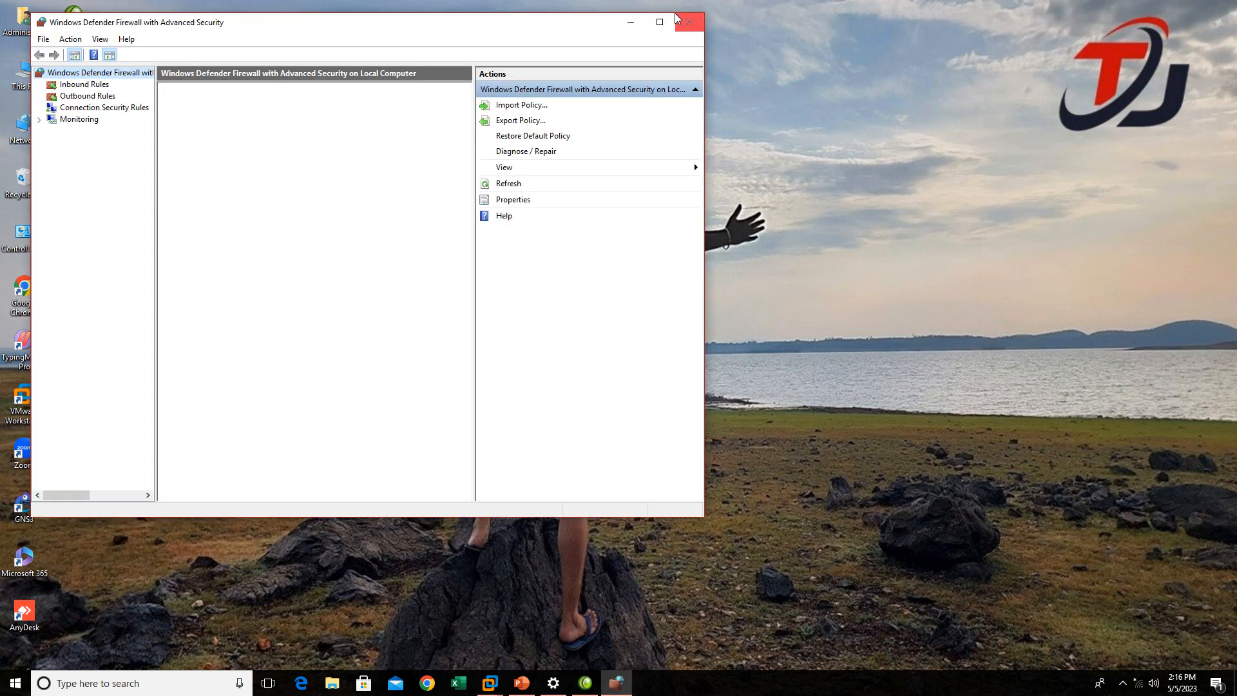
{"action": "left_click", "coordinate": [659, 22]}
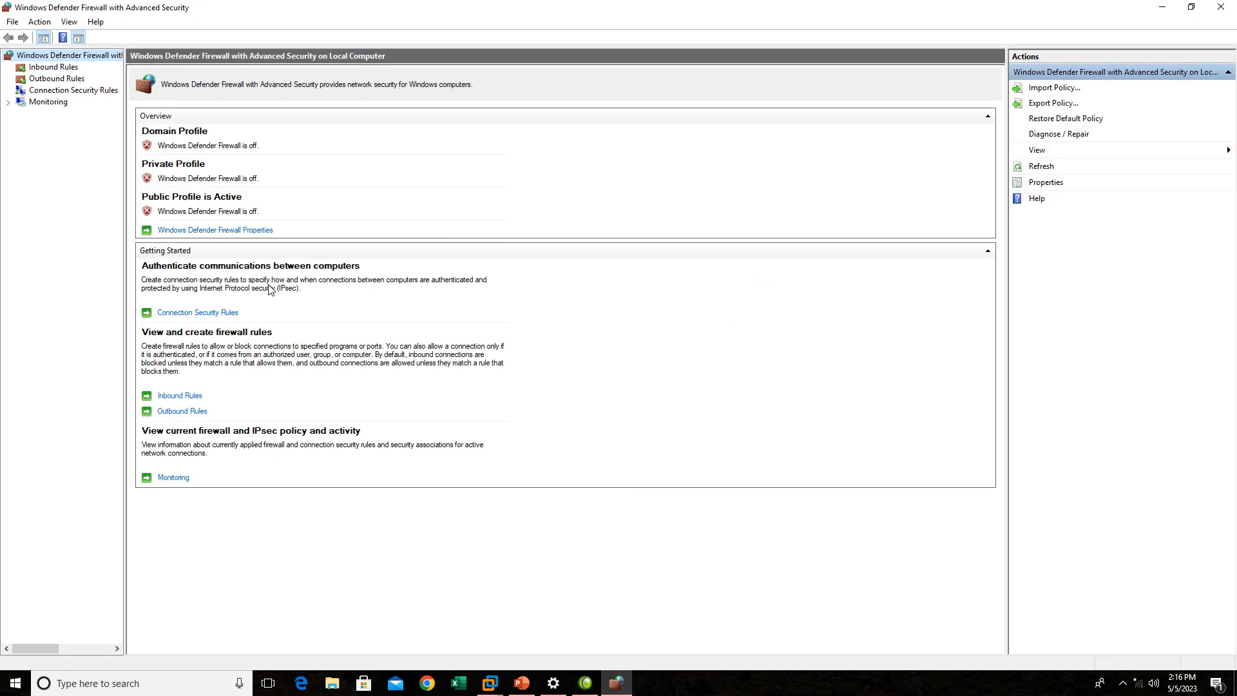
Check the firewall state in the host's domain, private and public profile properties and leave them without saving.
{"action": "left_click", "coordinate": [233, 231]}
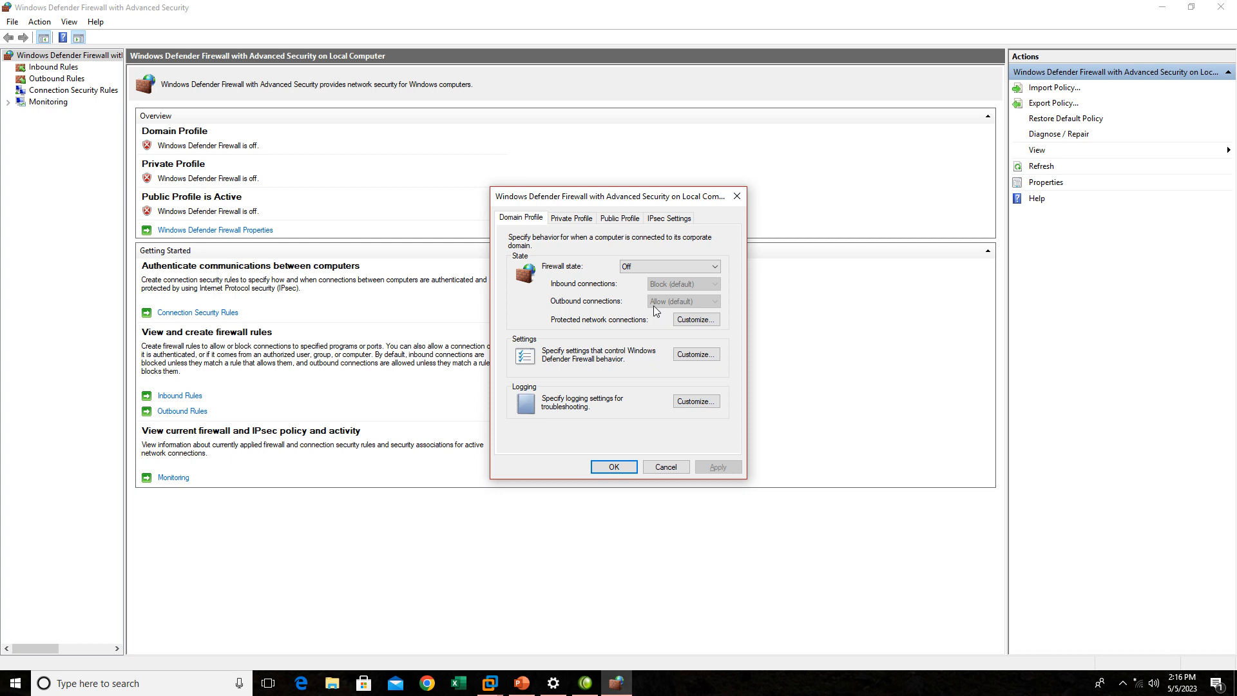
{"action": "left_click", "coordinate": [571, 218]}
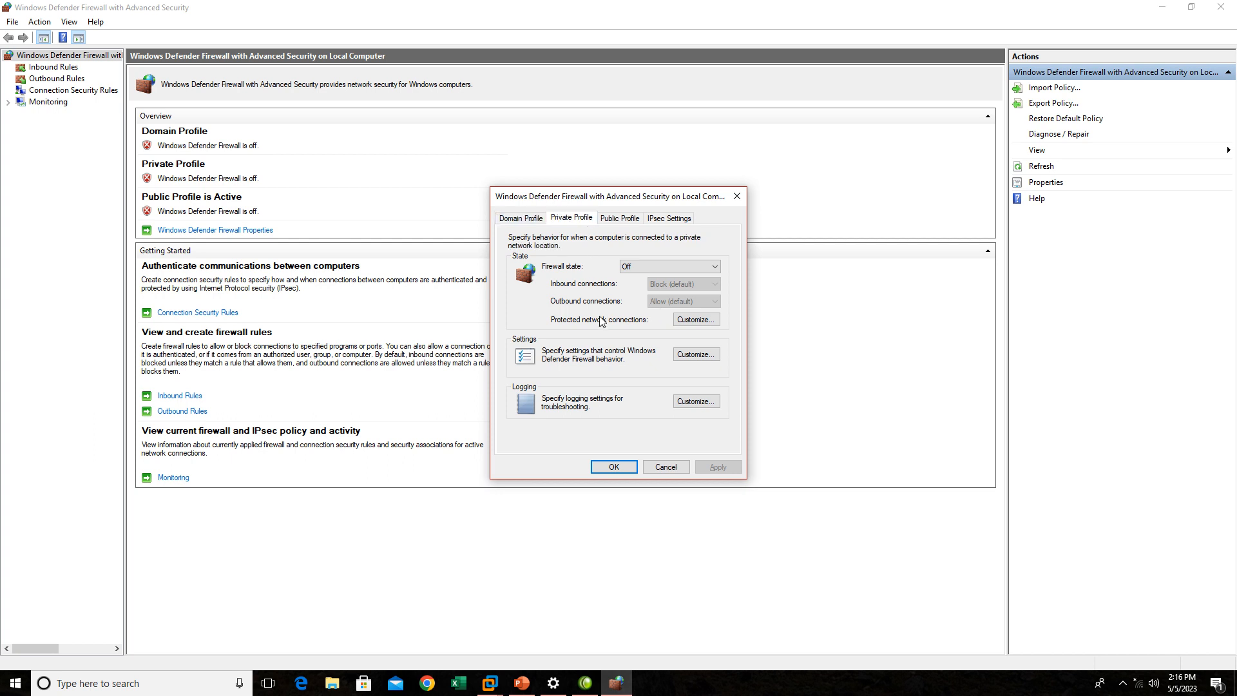
{"action": "left_click", "coordinate": [539, 221]}
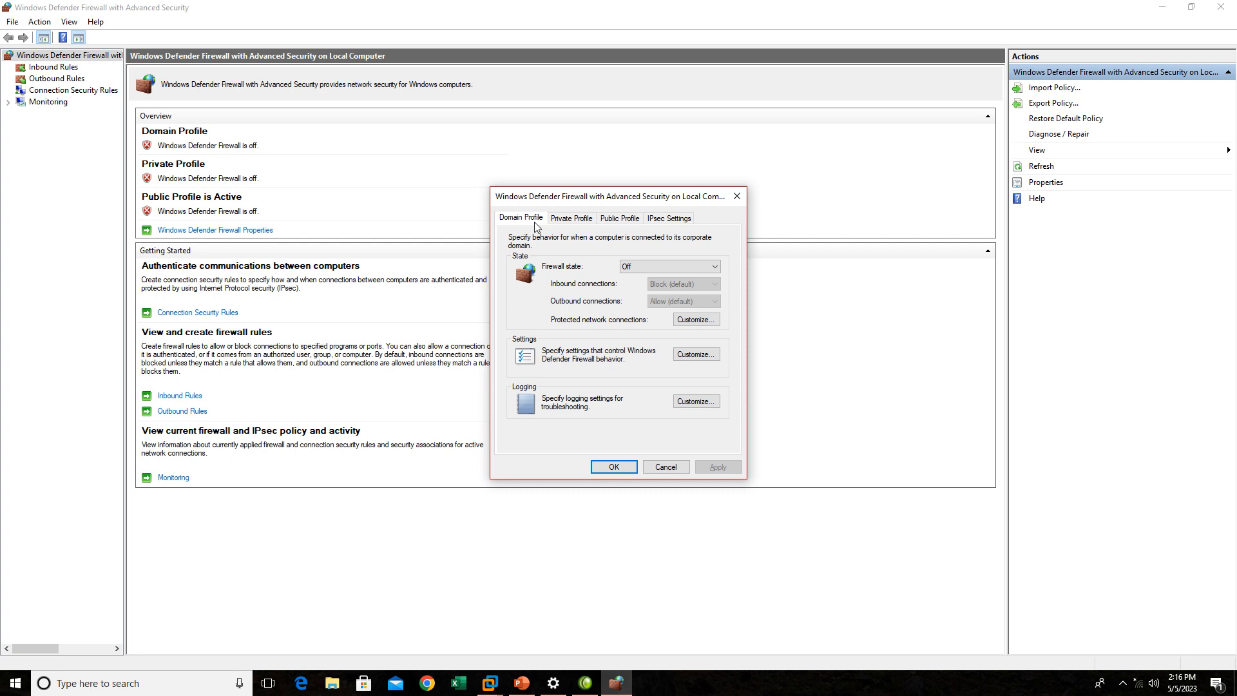
{"action": "left_click", "coordinate": [571, 217]}
{"action": "left_click", "coordinate": [623, 219]}
{"action": "left_click", "coordinate": [567, 220]}
{"action": "left_click", "coordinate": [523, 221]}
{"action": "left_click", "coordinate": [575, 221]}
{"action": "left_click", "coordinate": [618, 220]}
{"action": "left_click", "coordinate": [567, 219]}
{"action": "left_click", "coordinate": [639, 266]}
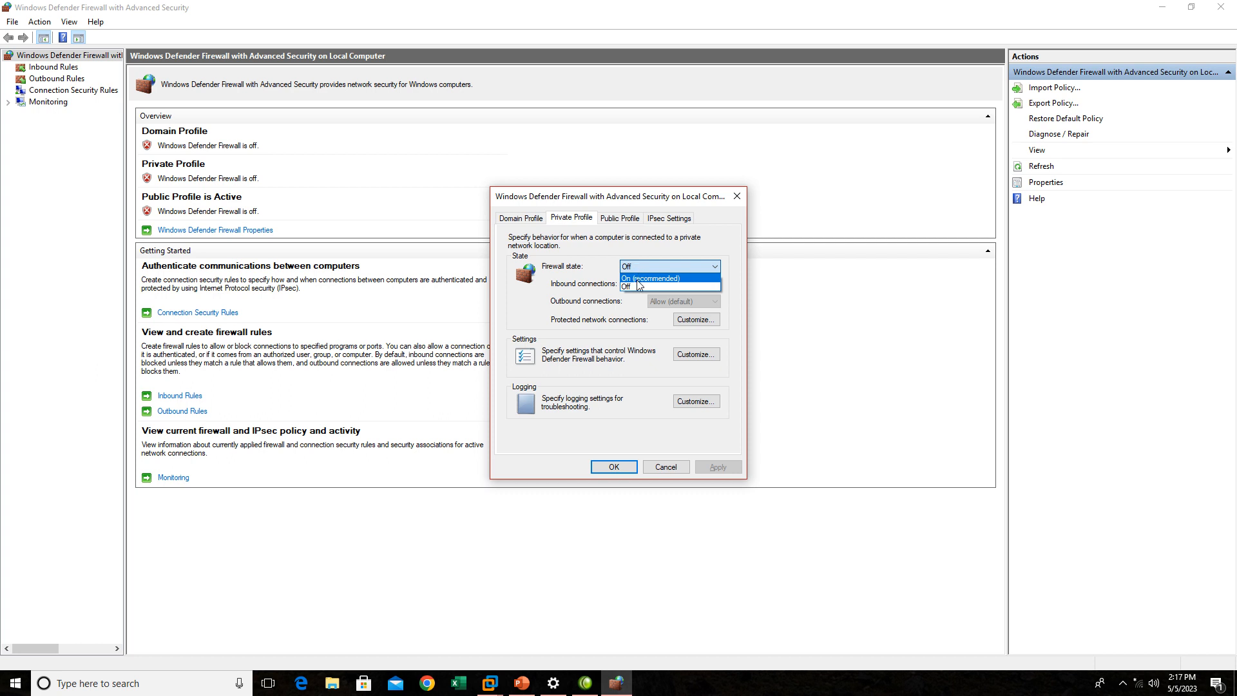
{"action": "left_click", "coordinate": [633, 285]}
{"action": "left_click", "coordinate": [525, 219]}
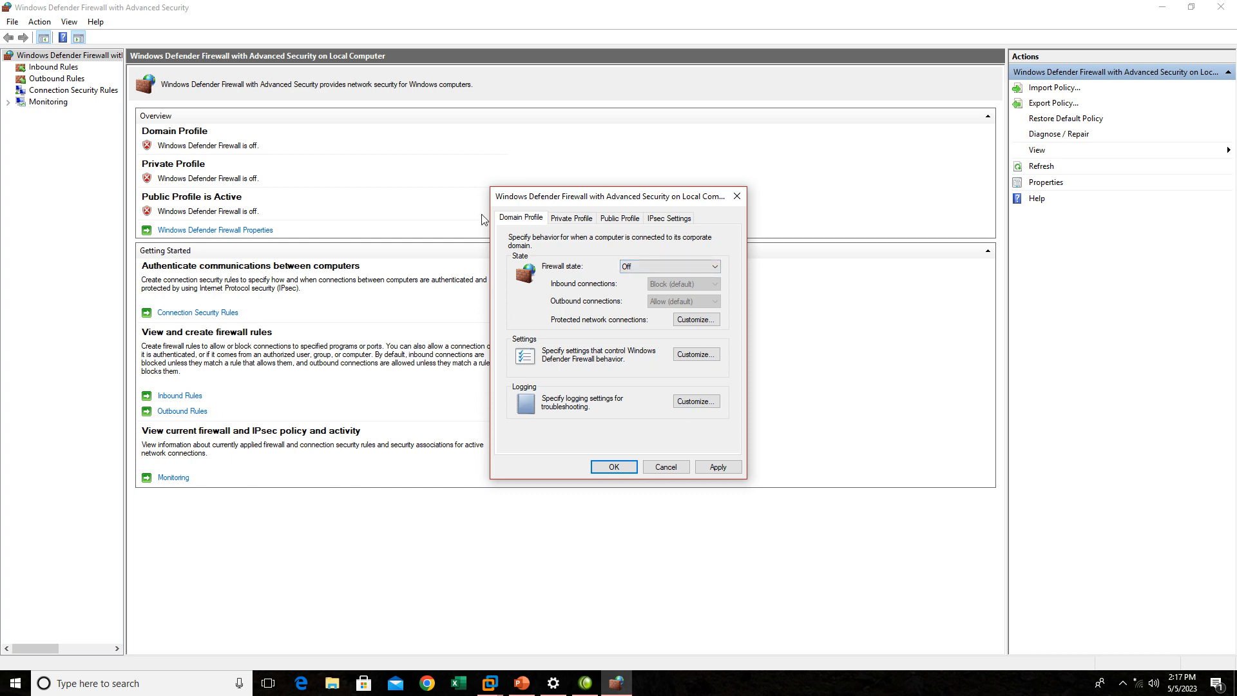
{"action": "left_click", "coordinate": [666, 467]}
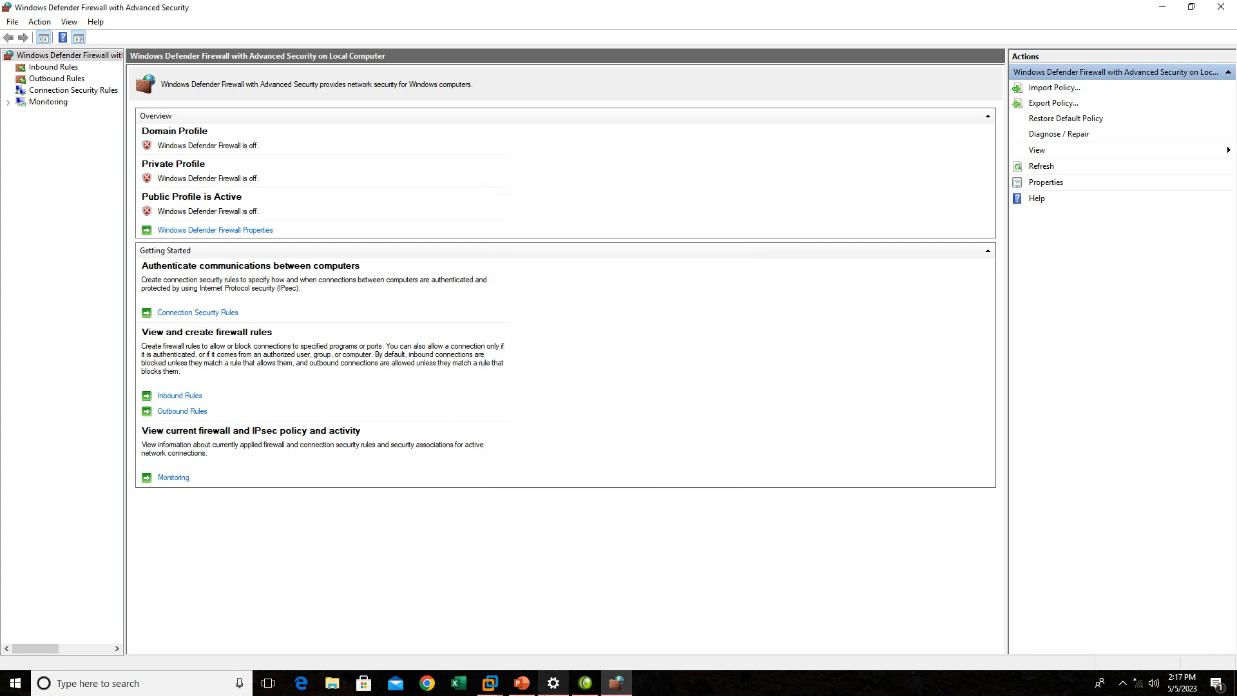
Switch to the Windows Server 2012 virtual machine in VMware Workstation and open its Windows Firewall with Advanced Security console.
{"action": "mouse_move", "coordinate": [490, 682]}
{"action": "left_click", "coordinate": [562, 612]}
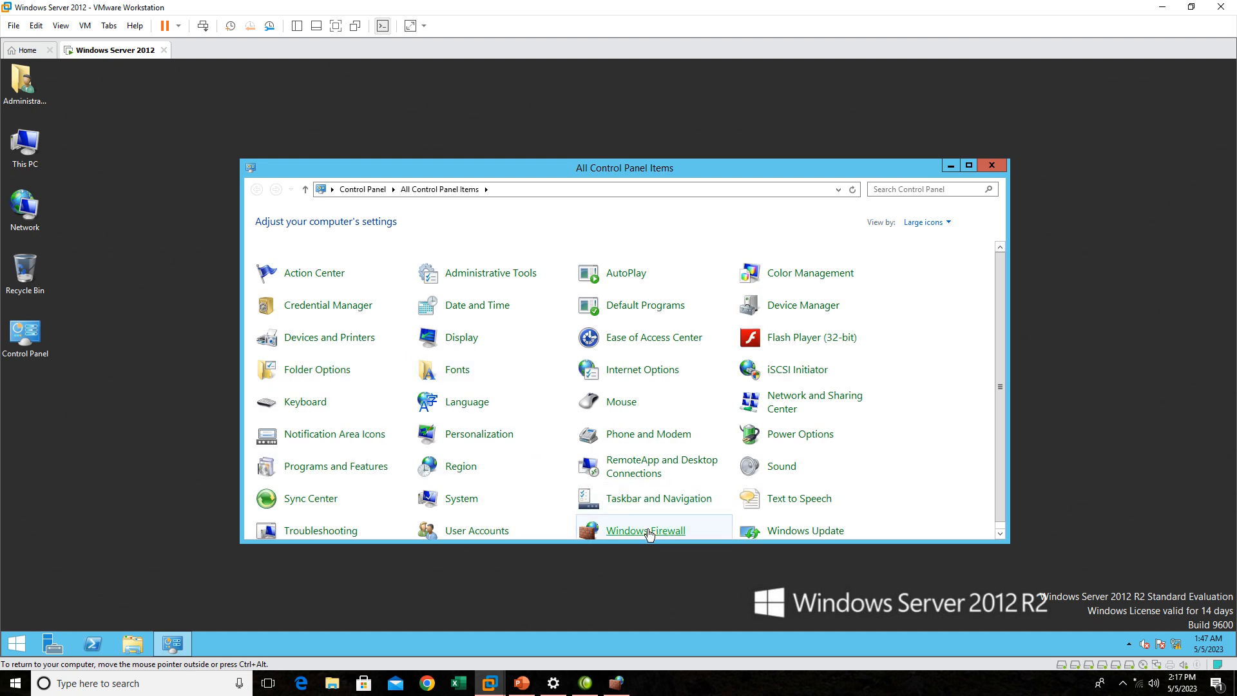
{"action": "left_click", "coordinate": [647, 531]}
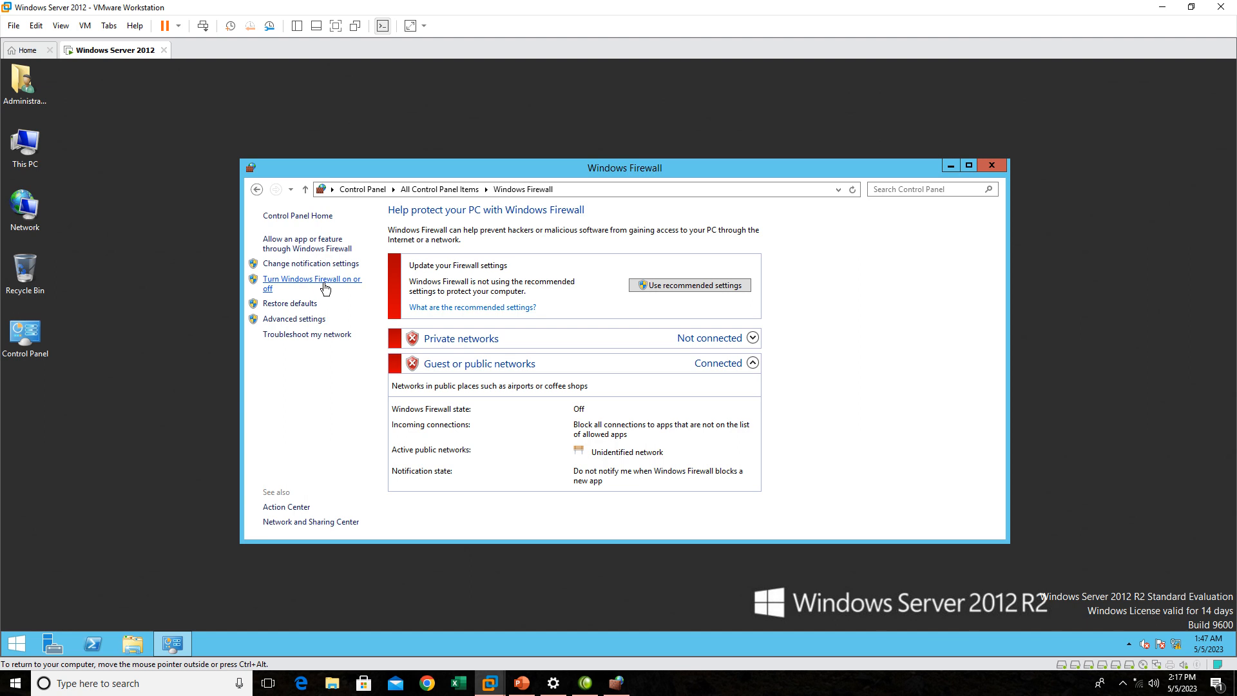
{"action": "left_click", "coordinate": [339, 288]}
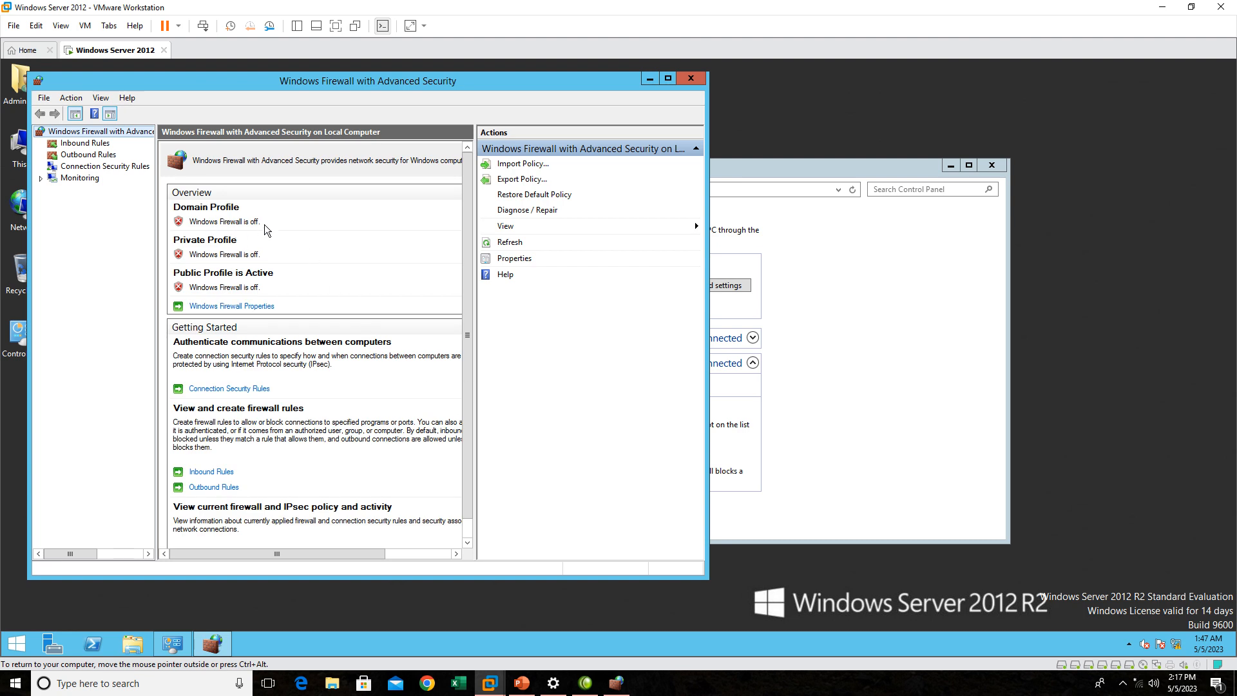
Check the firewall state of the virtual machine's domain, private and public profiles, and close all its firewall windows.
{"action": "left_click", "coordinate": [242, 307]}
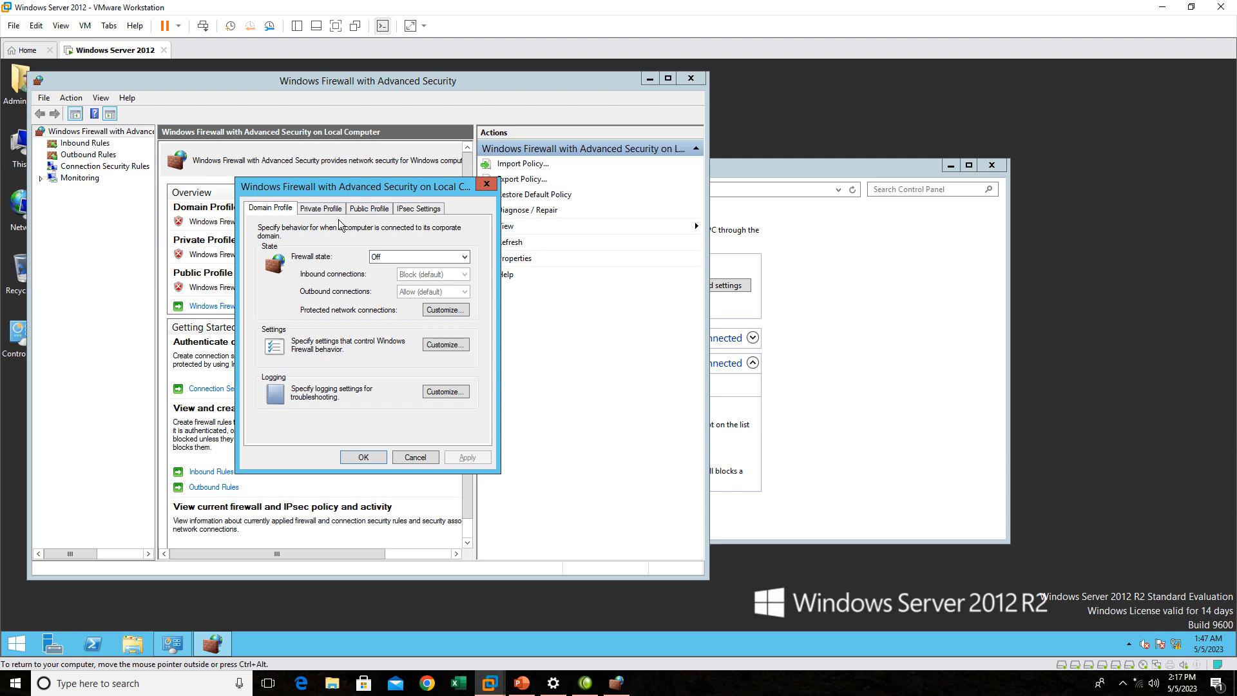
{"action": "left_click", "coordinate": [340, 209]}
{"action": "left_click", "coordinate": [356, 210]}
{"action": "left_click", "coordinate": [314, 212]}
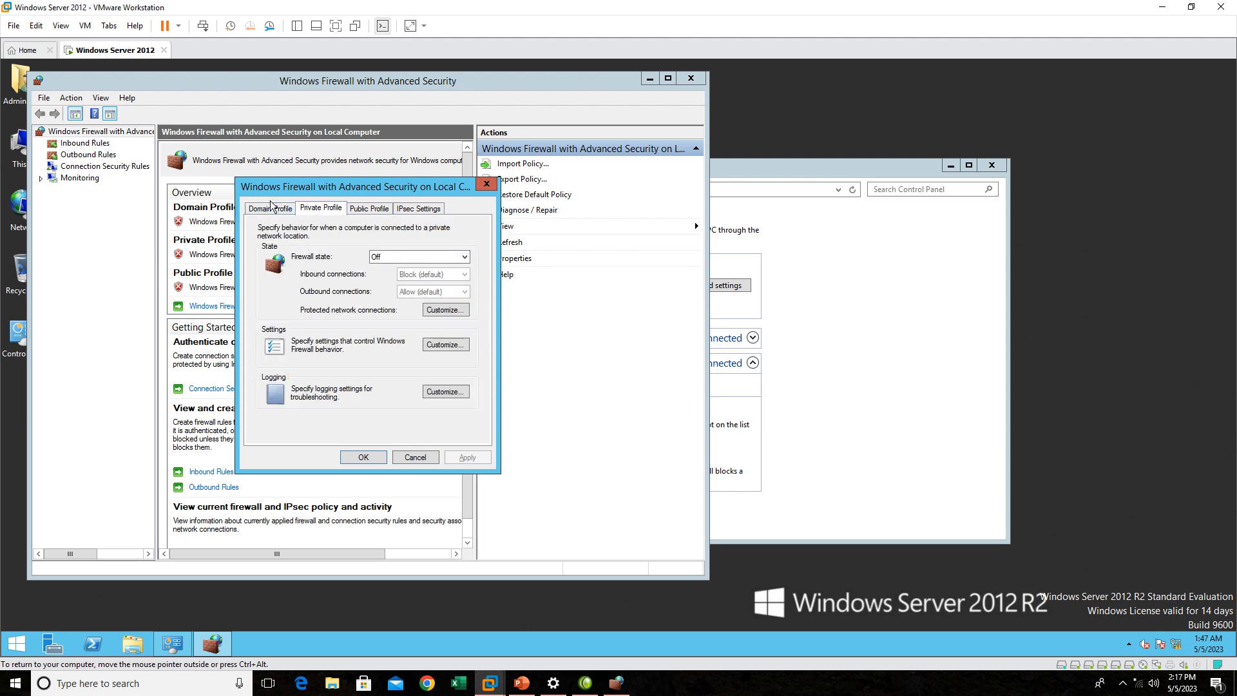
{"action": "left_click", "coordinate": [369, 208]}
{"action": "left_click", "coordinate": [491, 181]}
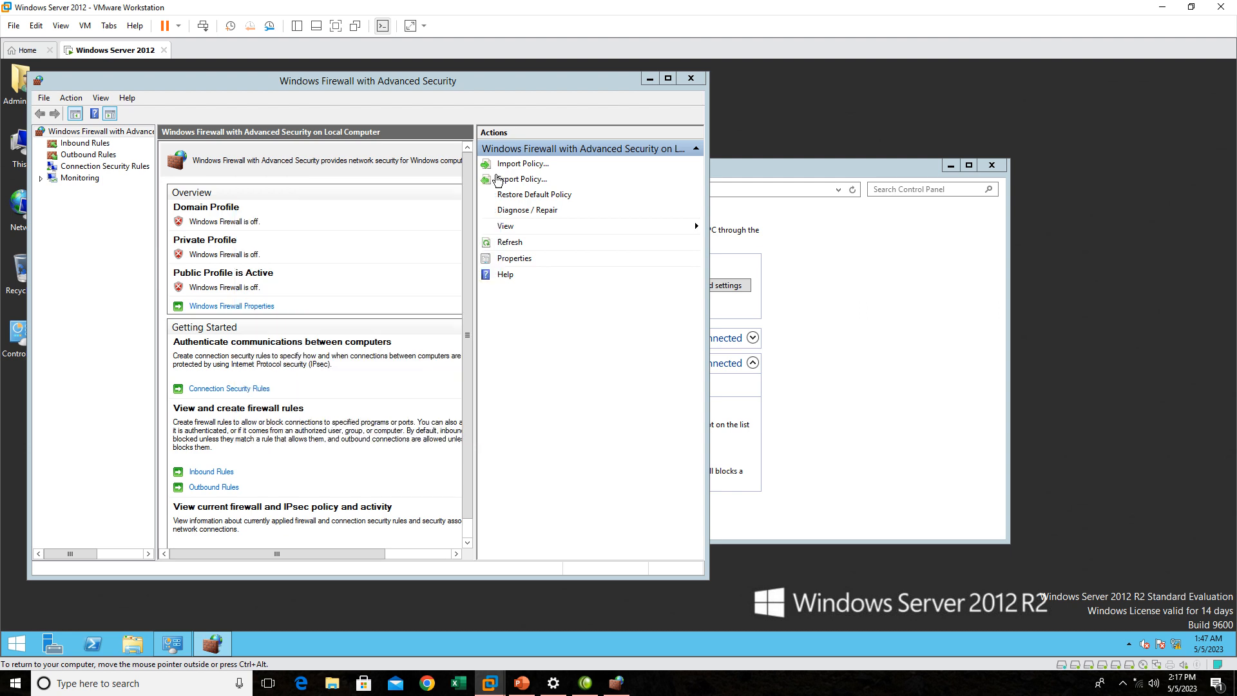
{"action": "left_click", "coordinate": [690, 79]}
{"action": "left_click", "coordinate": [992, 166]}
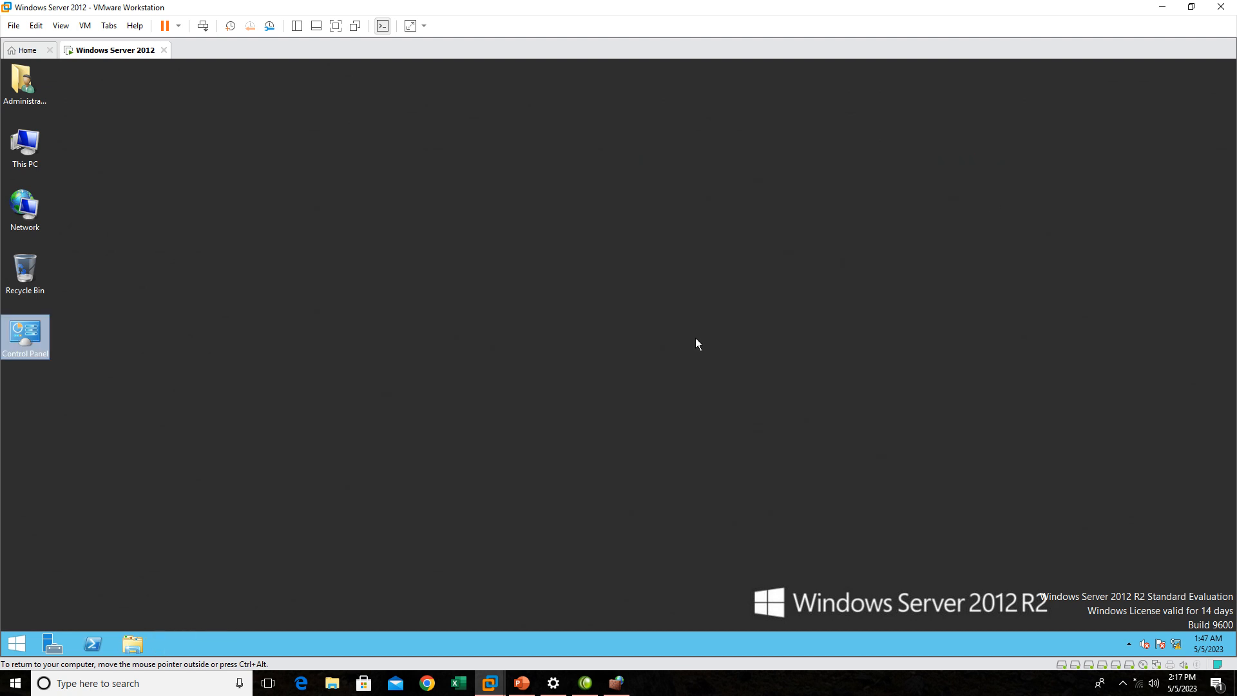
{"action": "left_click", "coordinate": [442, 312]}
{"action": "right_click", "coordinate": [423, 288]}
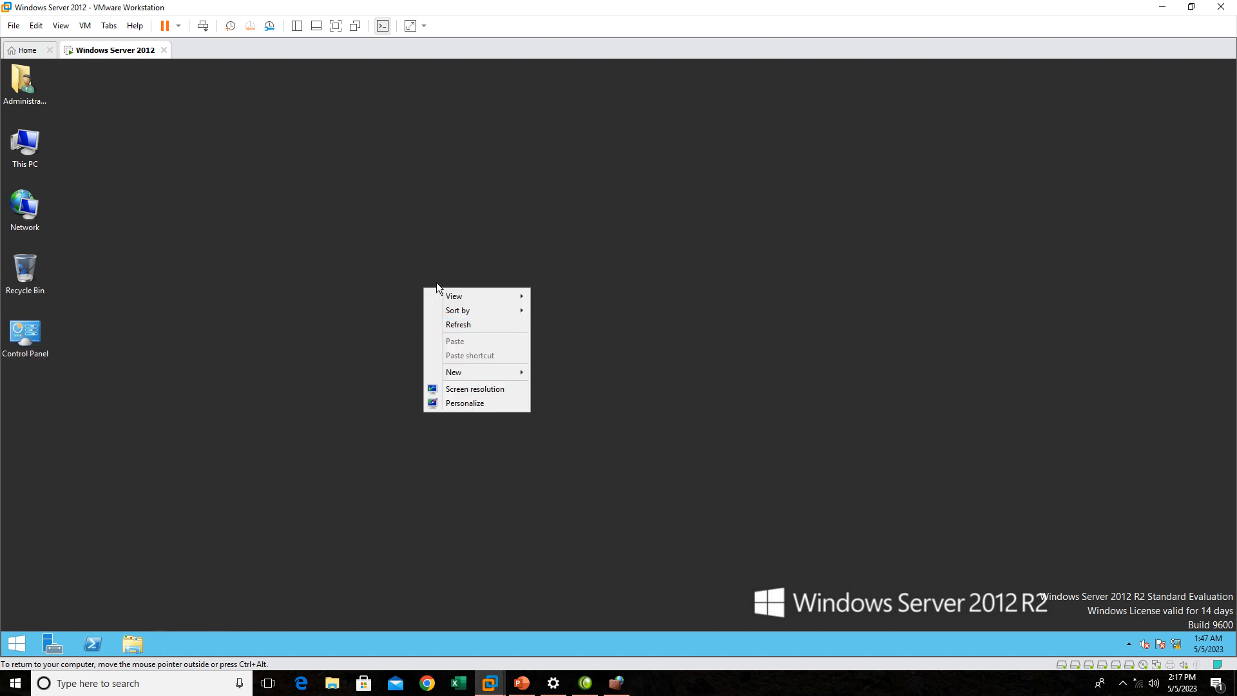
{"action": "left_click", "coordinate": [451, 326]}
Open a Command Prompt in the virtual machine and ping the host at 192.168.10.50.
{"action": "key", "text": "super+r"}
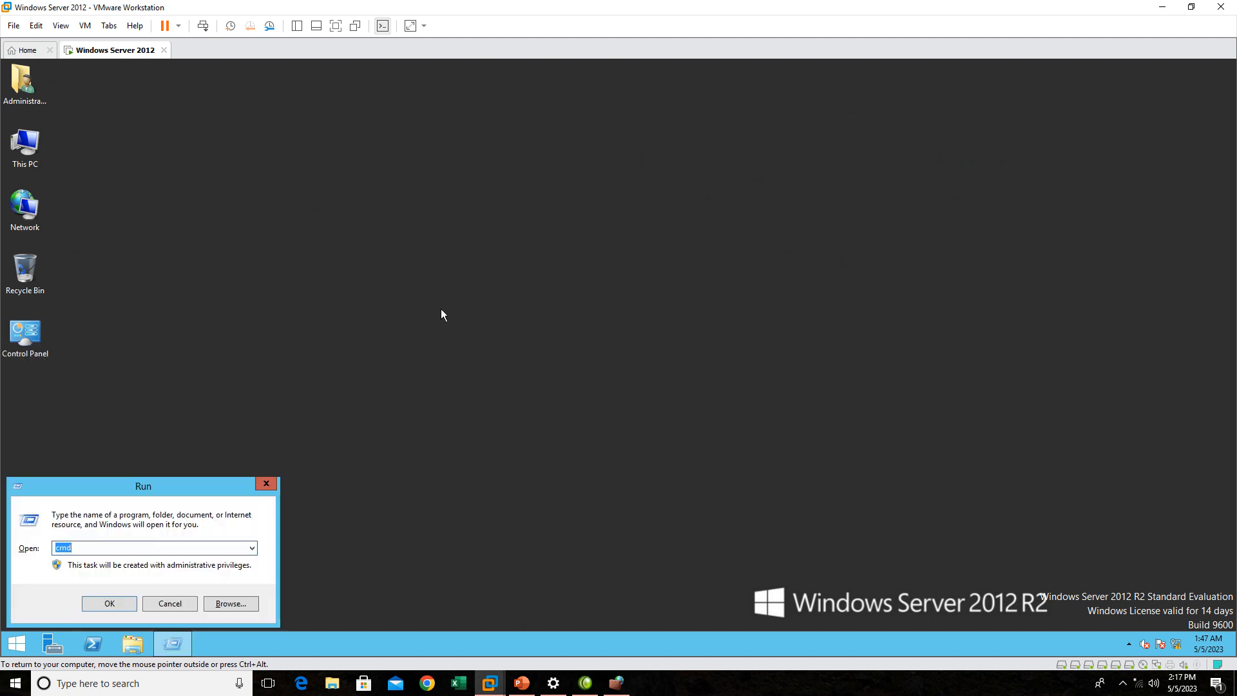
{"action": "key", "text": "Return"}
{"action": "type", "text": "pin"}
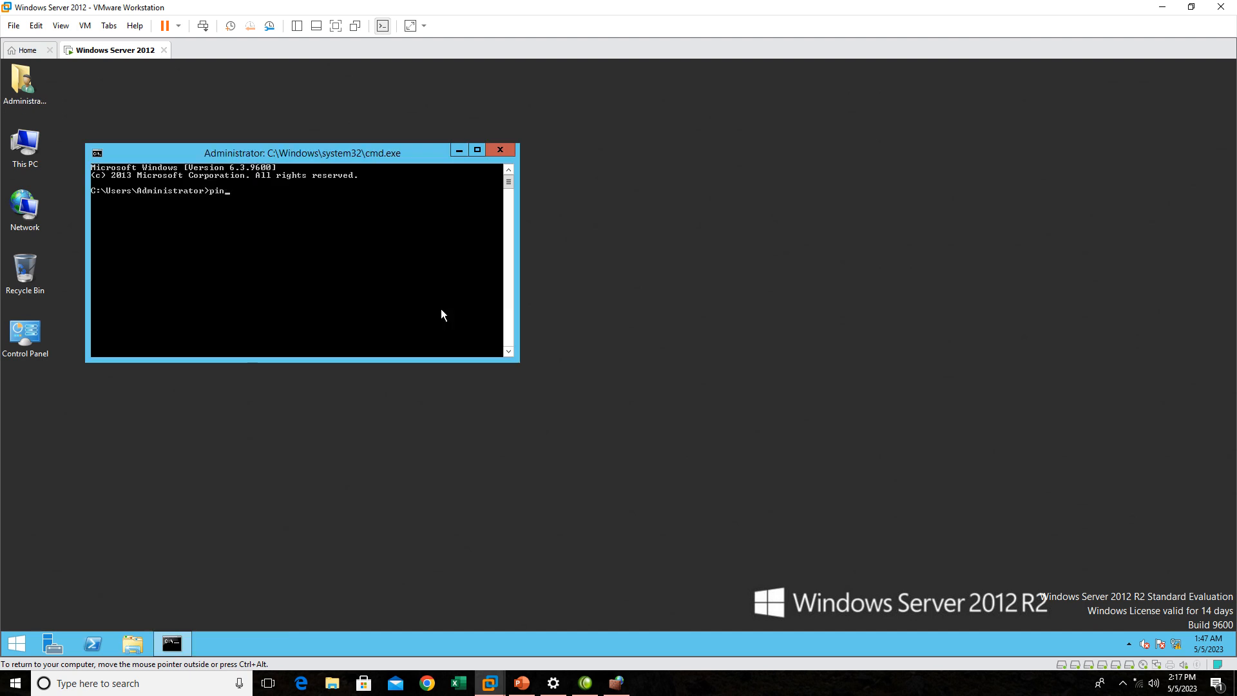
{"action": "type", "text": "g 192.168.10.50"}
{"action": "key", "text": "Return"}
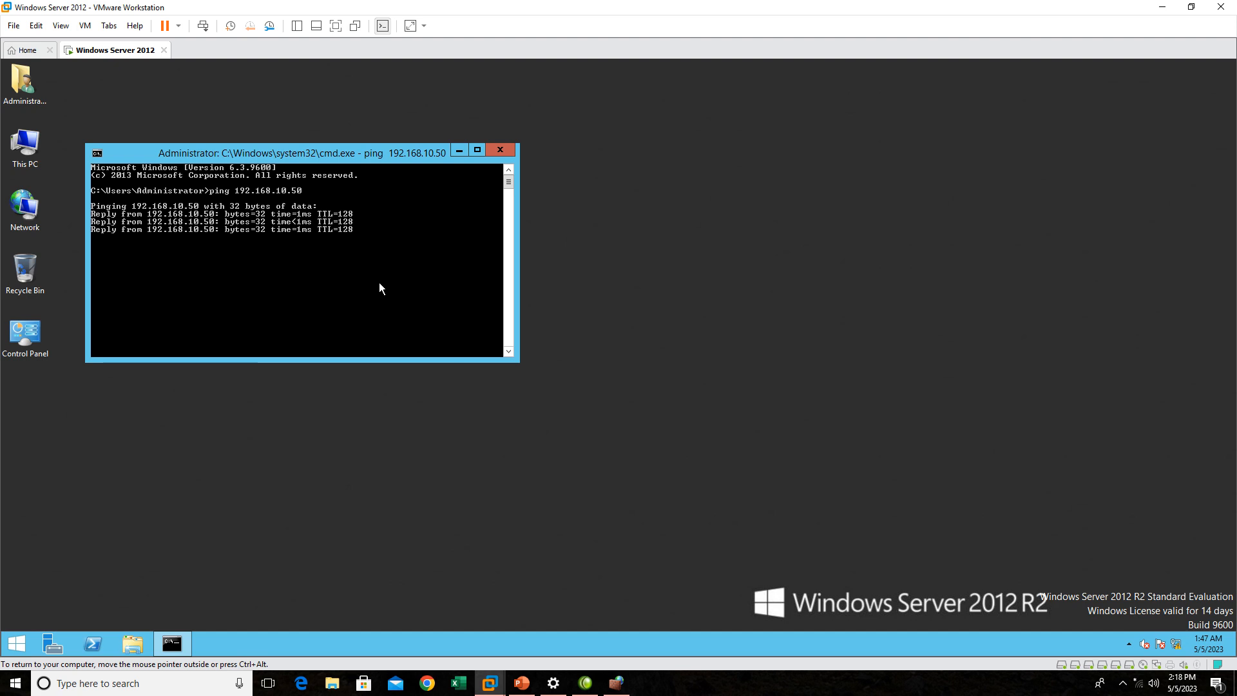
Run ipconfig in the virtual machine and compare its IPv4 address and subnet mask with the pinged host address.
{"action": "type", "text": "ipconfig"}
{"action": "key", "text": "Return"}
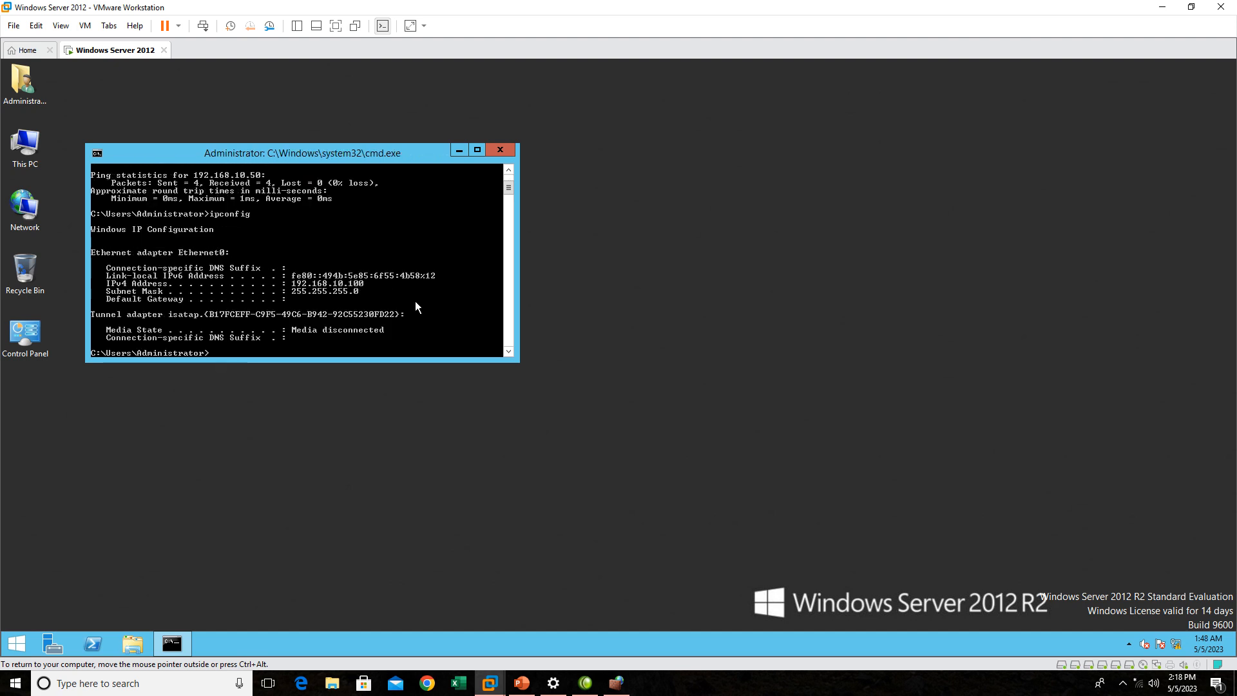
{"action": "right_click", "coordinate": [293, 285]}
{"action": "left_click", "coordinate": [307, 292]}
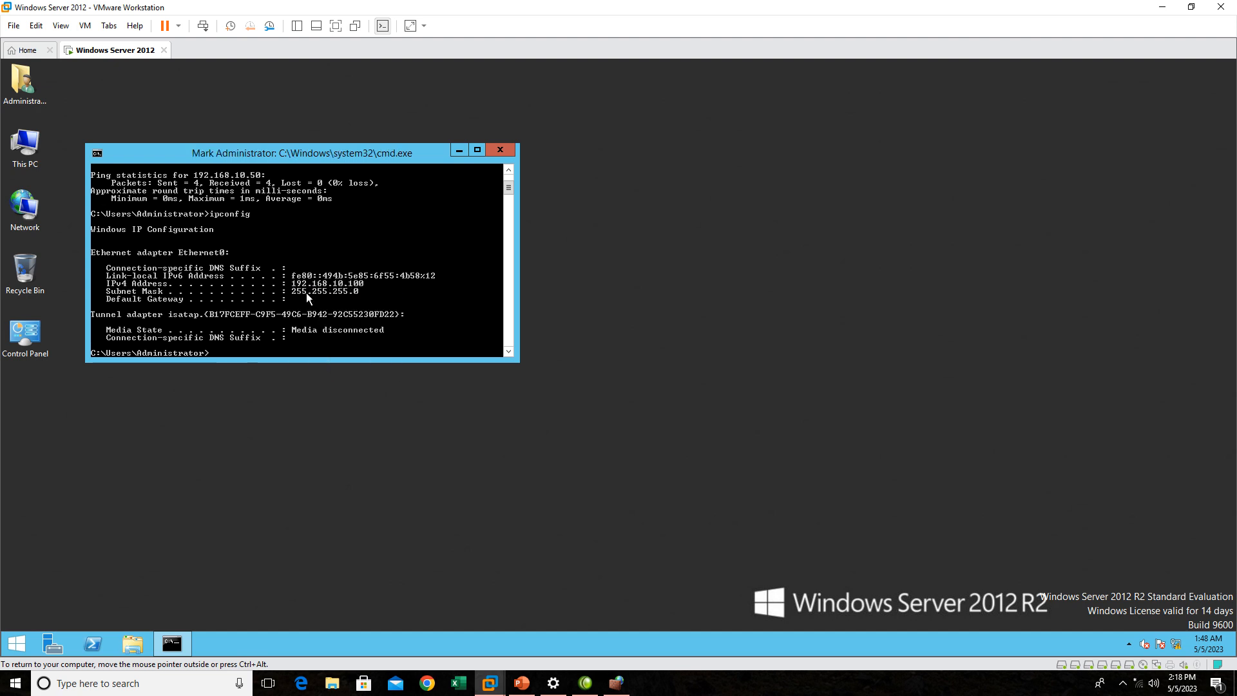
{"action": "left_click_drag", "start_coordinate": [293, 284], "coordinate": [354, 293]}
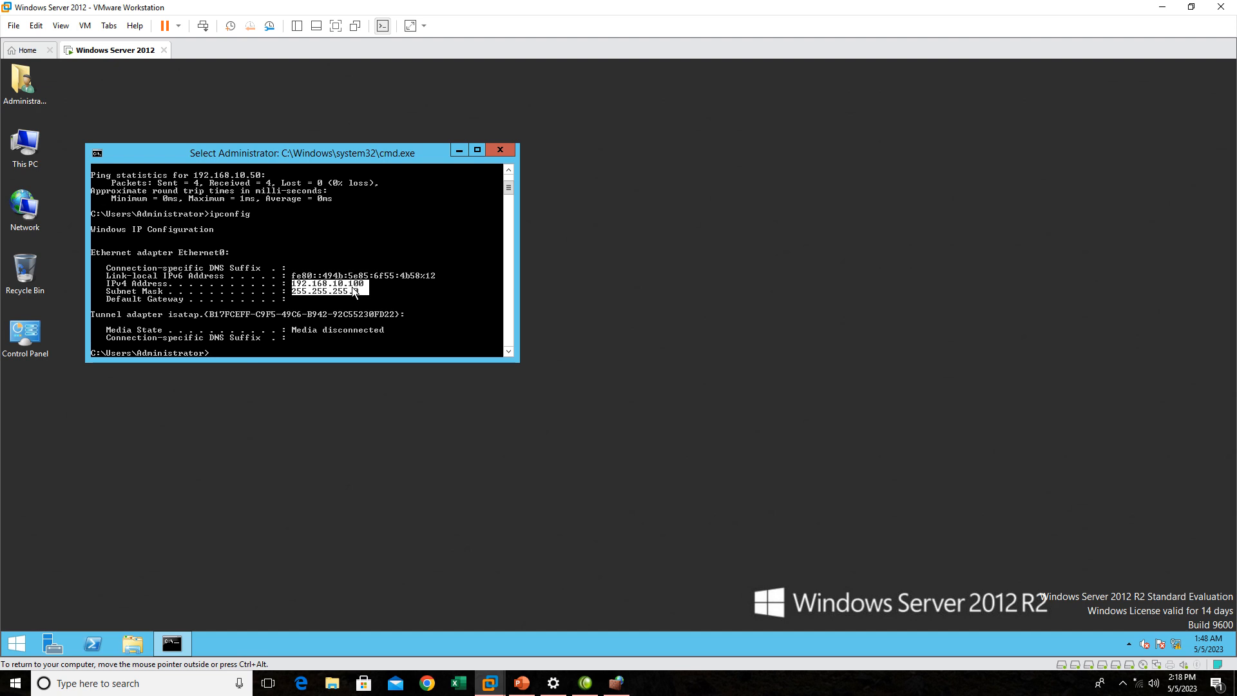
{"action": "scroll", "coordinate": [341, 277], "scroll_direction": "up", "scroll_amount": 4}
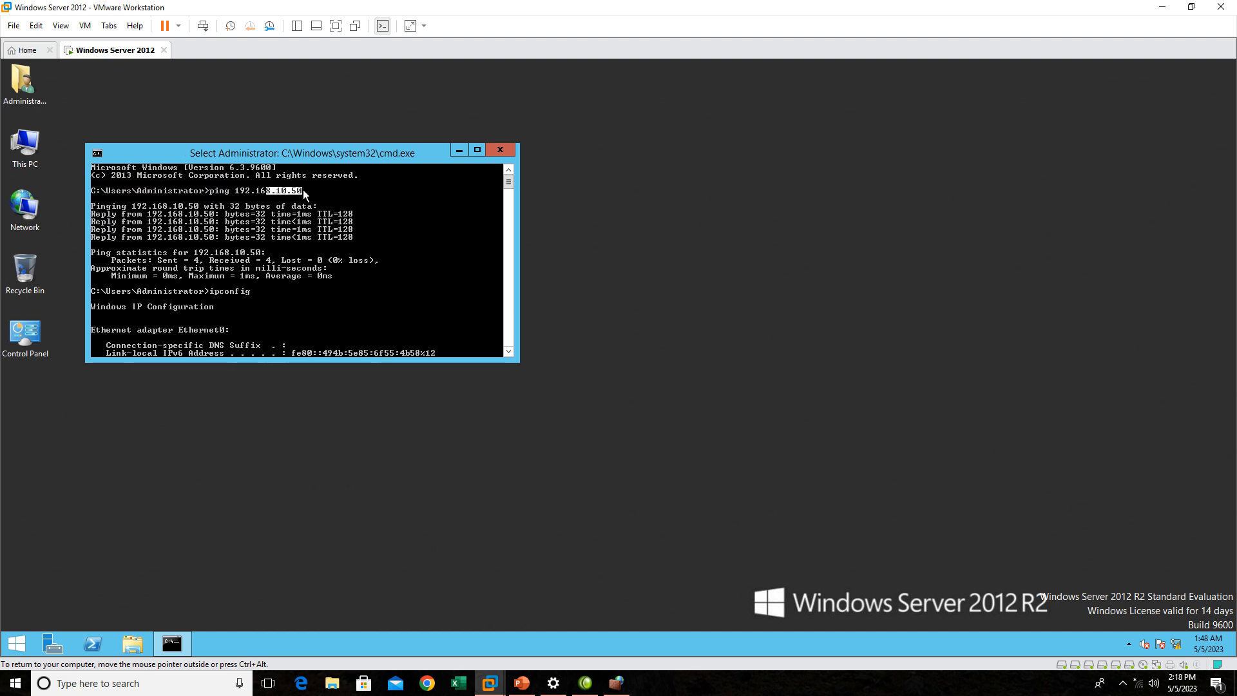
Return to the host, close its firewall console, ping the virtual machine at 192.168.10.100 from a Command Prompt, and close the prompt.
{"action": "left_click", "coordinate": [1163, 7]}
{"action": "left_click", "coordinate": [1221, 7]}
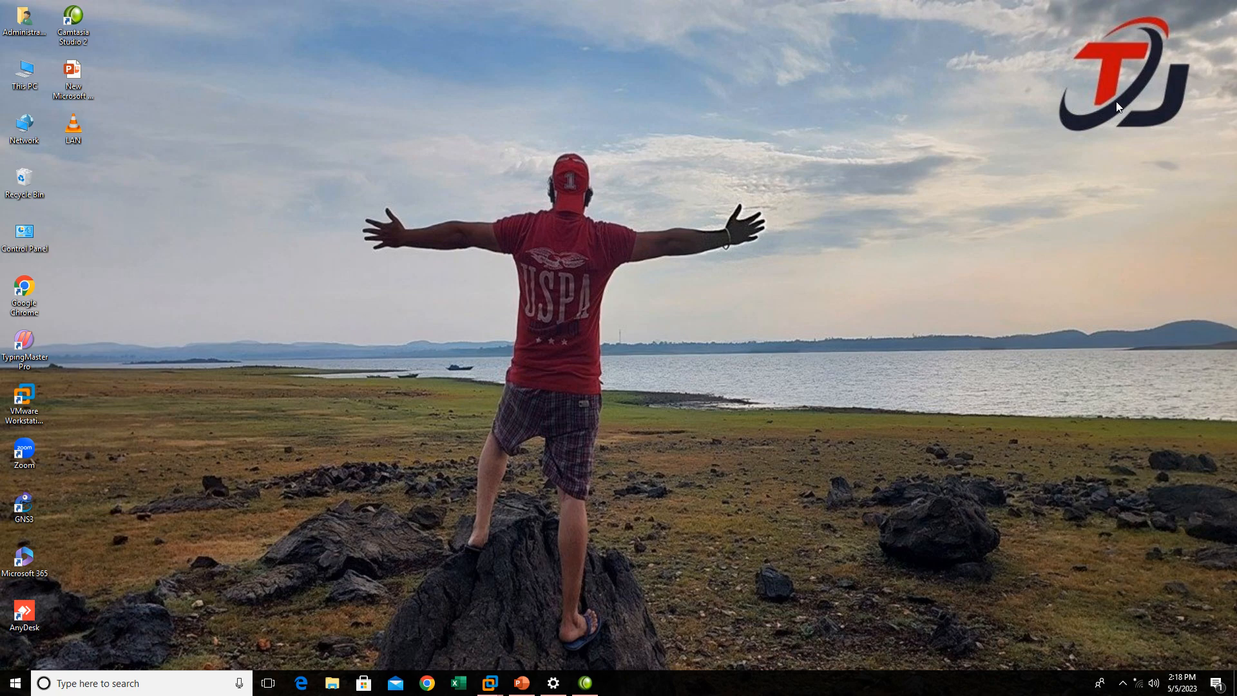
{"action": "key", "text": "super+r"}
{"action": "type", "text": "cmd"}
{"action": "key", "text": "Return"}
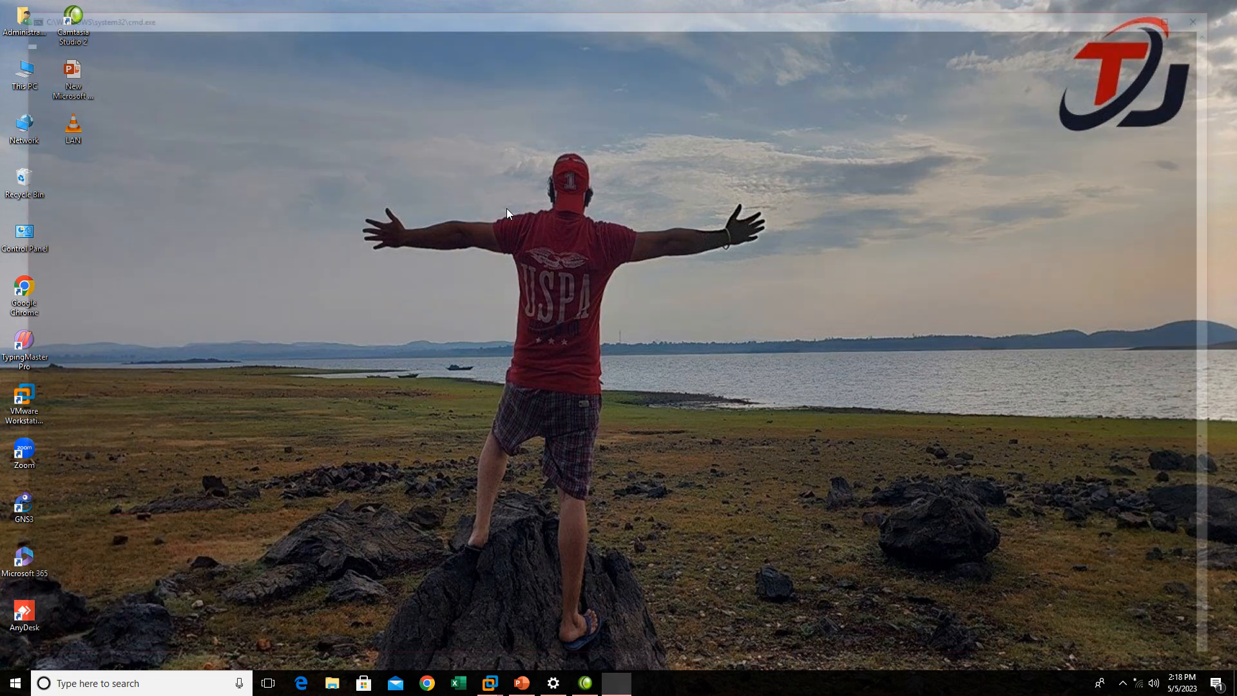
{"action": "type", "text": "ping 192."}
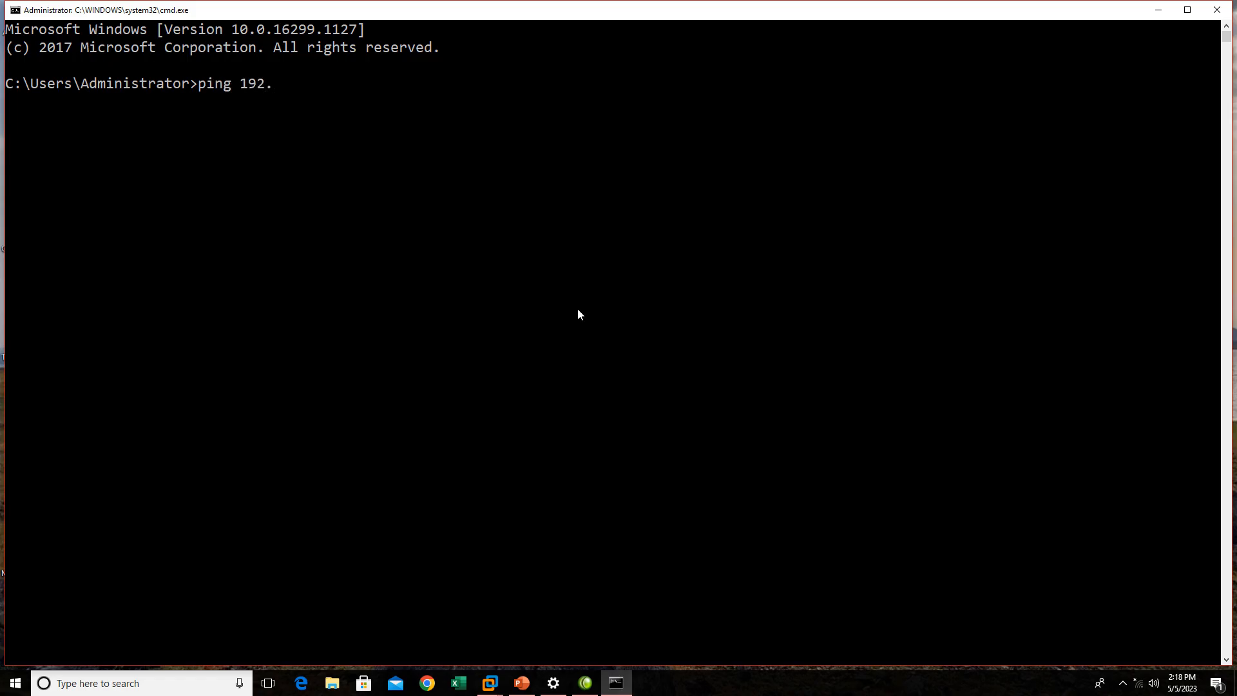
{"action": "type", "text": "168.10.100"}
{"action": "key", "text": "Return"}
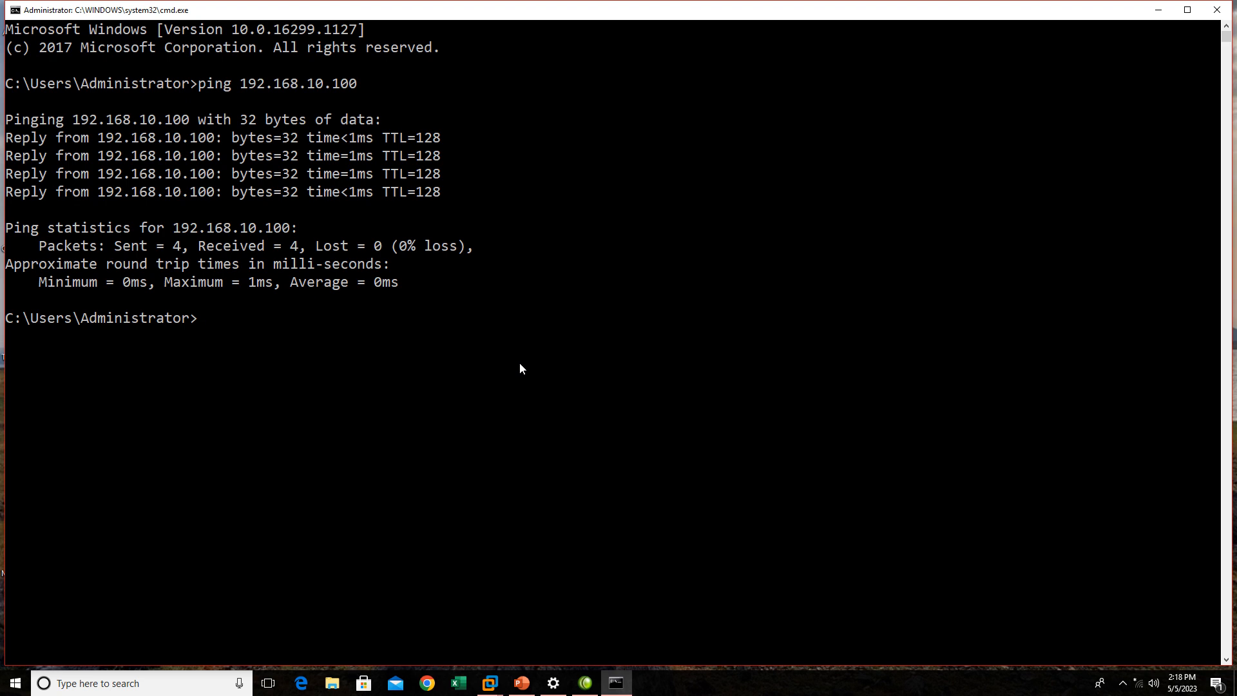
{"action": "left_click", "coordinate": [1216, 10]}
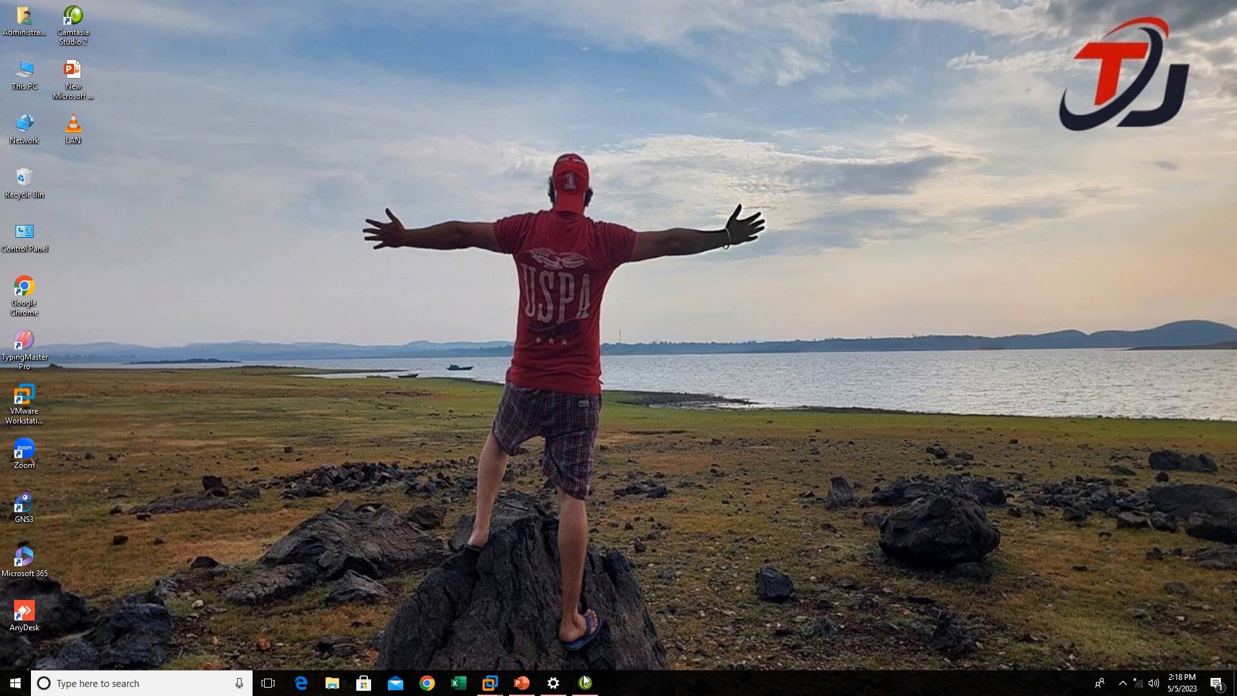
Switch back to the Windows Server 2012 virtual machine, review its ping and ipconfig output, and close the Command Prompt.
{"action": "left_click", "coordinate": [555, 683]}
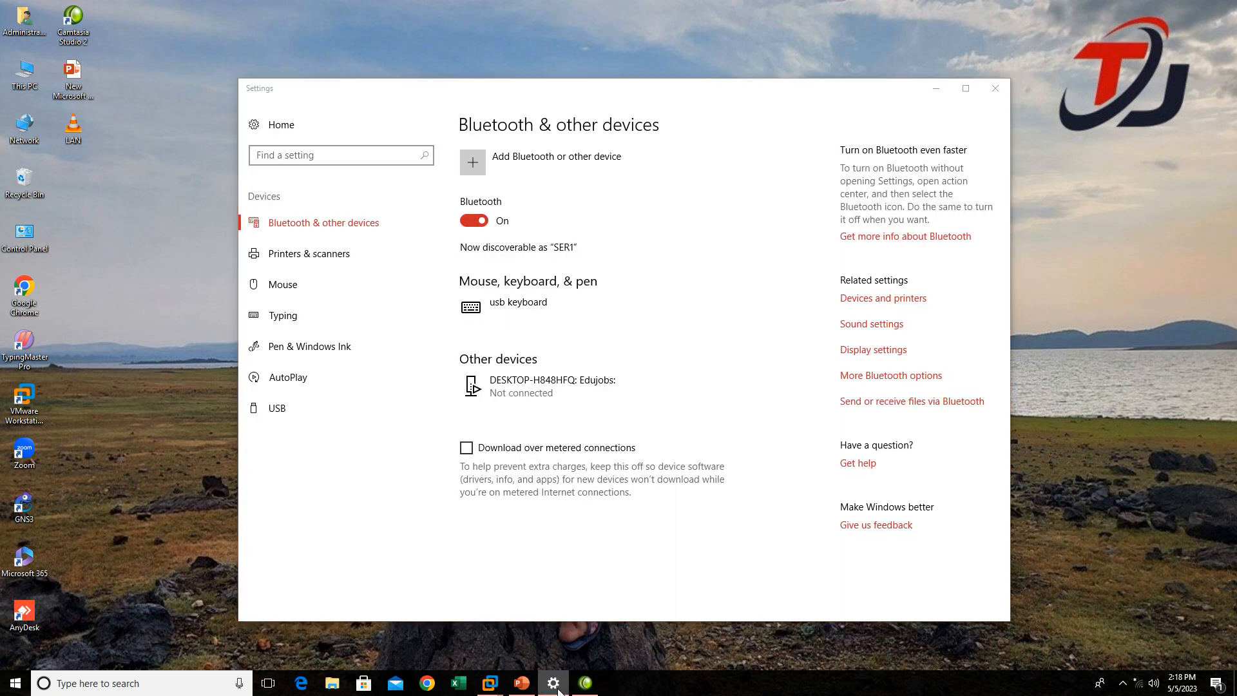
{"action": "left_click", "coordinate": [555, 683]}
{"action": "mouse_move", "coordinate": [490, 683]}
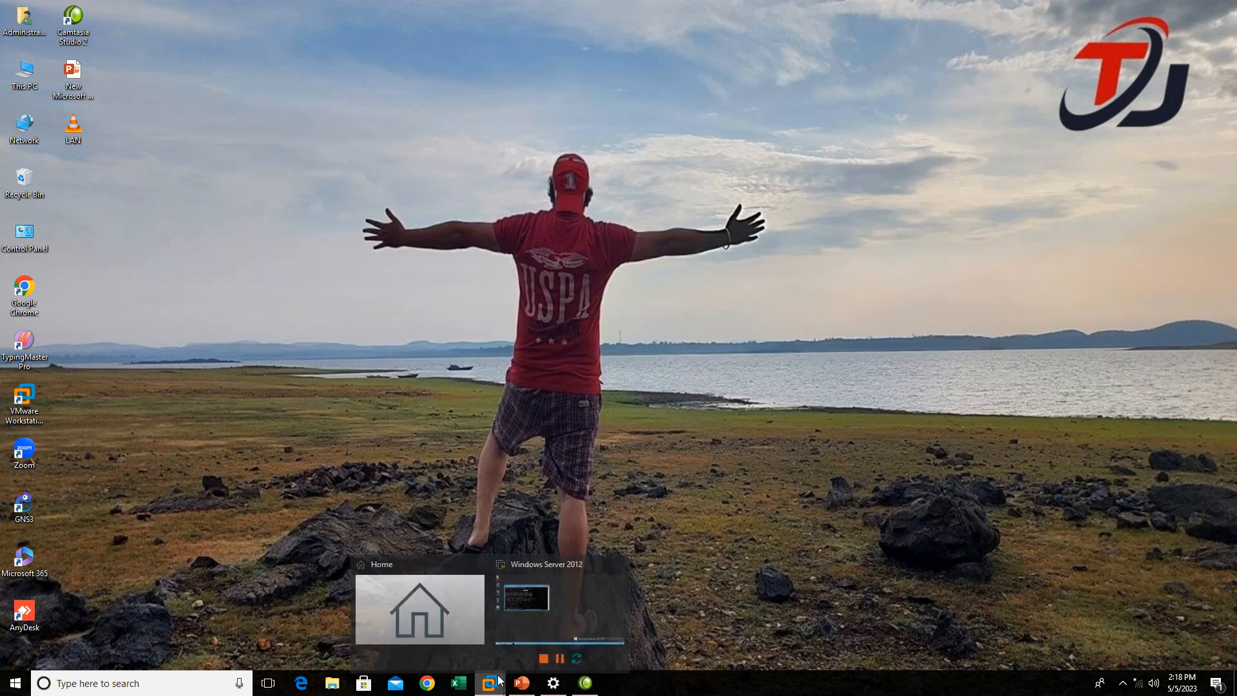
{"action": "left_click", "coordinate": [548, 608]}
{"action": "right_click", "coordinate": [365, 331]}
{"action": "scroll", "coordinate": [365, 331], "scroll_direction": "down", "scroll_amount": 6}
{"action": "scroll", "coordinate": [366, 331], "scroll_direction": "up", "scroll_amount": 5}
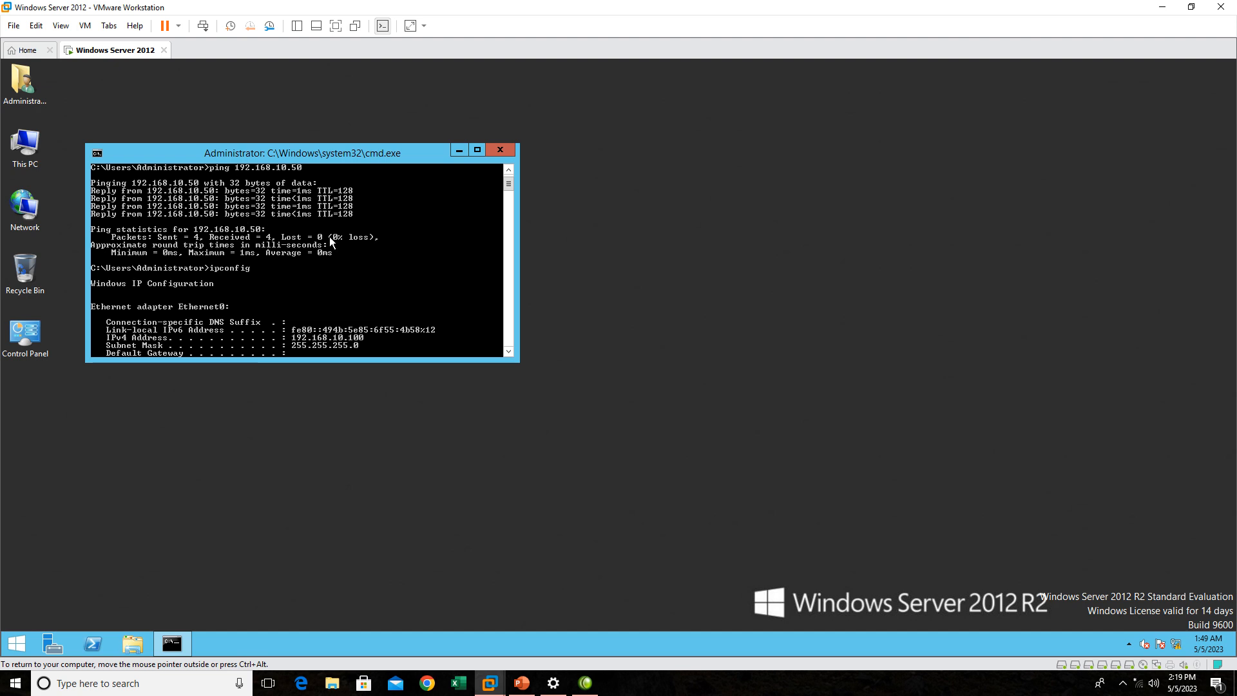
{"action": "left_click_drag", "start_coordinate": [410, 146], "coordinate": [419, 108]}
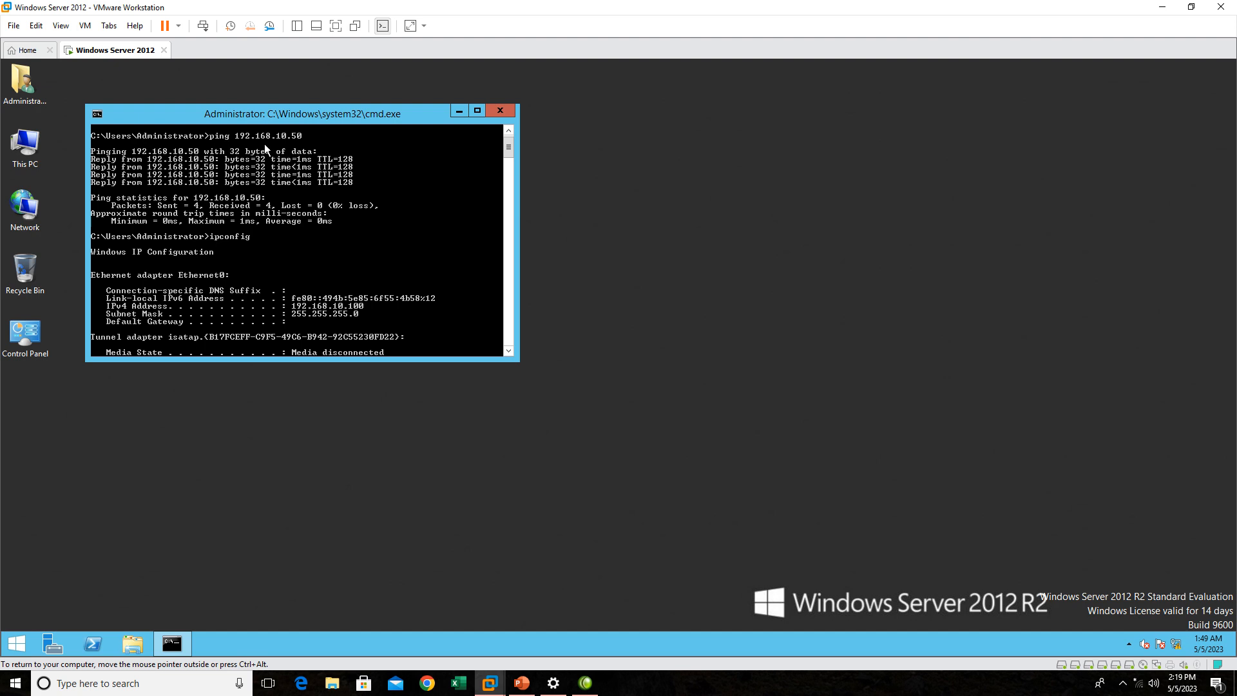
{"action": "left_click", "coordinate": [500, 114]}
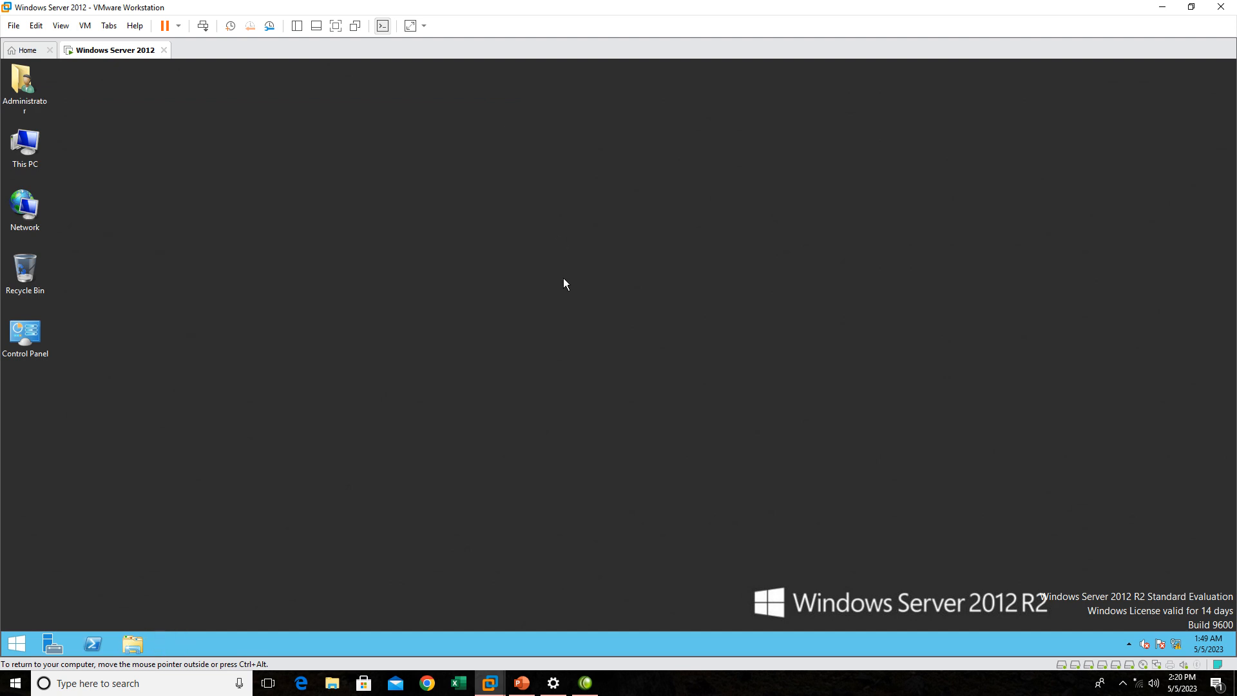